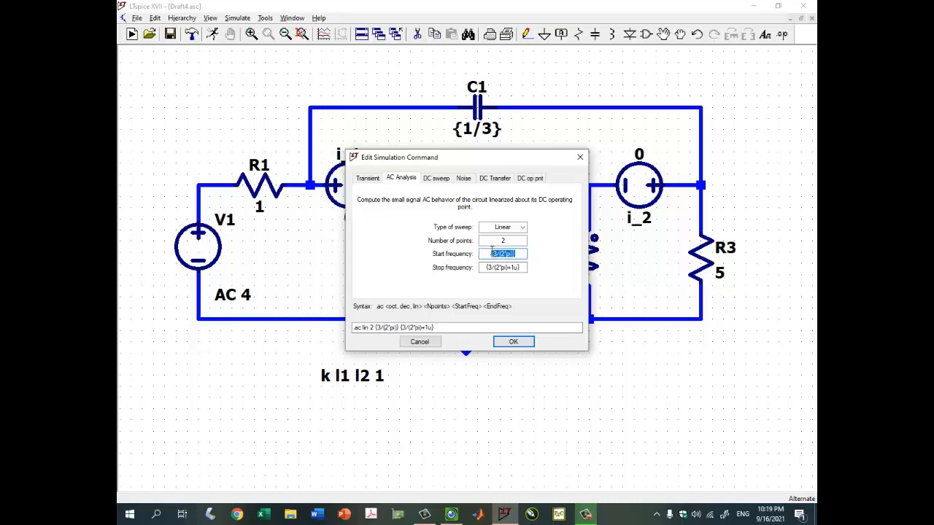
# Step: Accept the linear AC analysis settings and place the directive .ac lin 2 {3/(2*pi)} {3/(2*pi)+1u} below the circuit
pyautogui.click(512, 346)
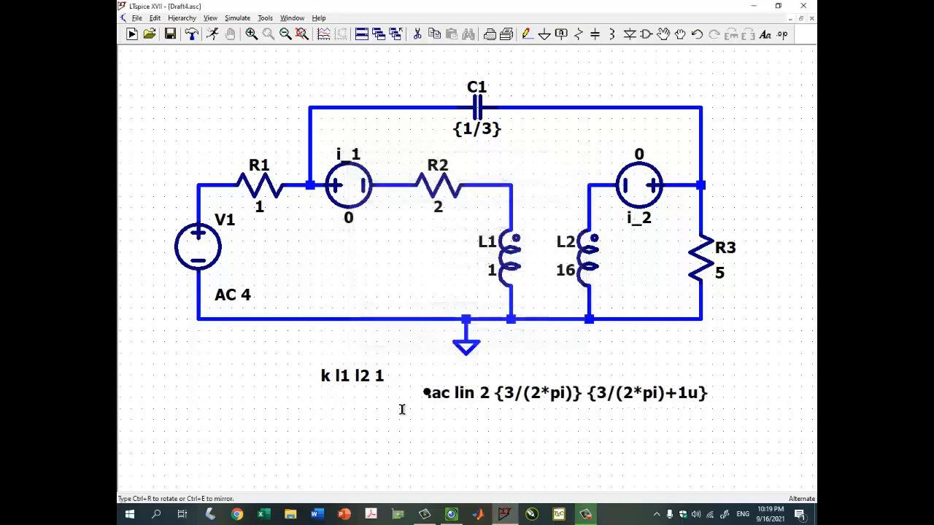
pyautogui.click(305, 422)
pyautogui.scroll(-2, 324, 392)
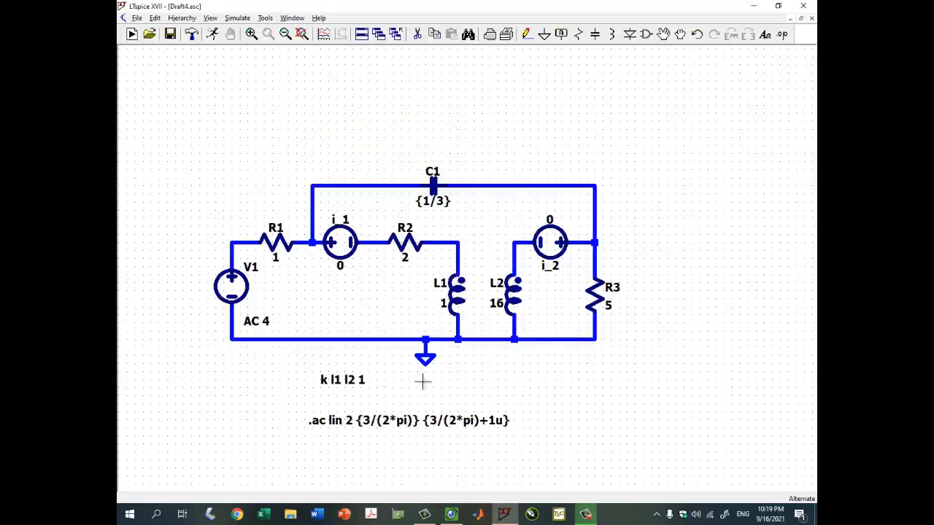
pyautogui.moveTo(421, 382); pyautogui.dragTo(415, 384)
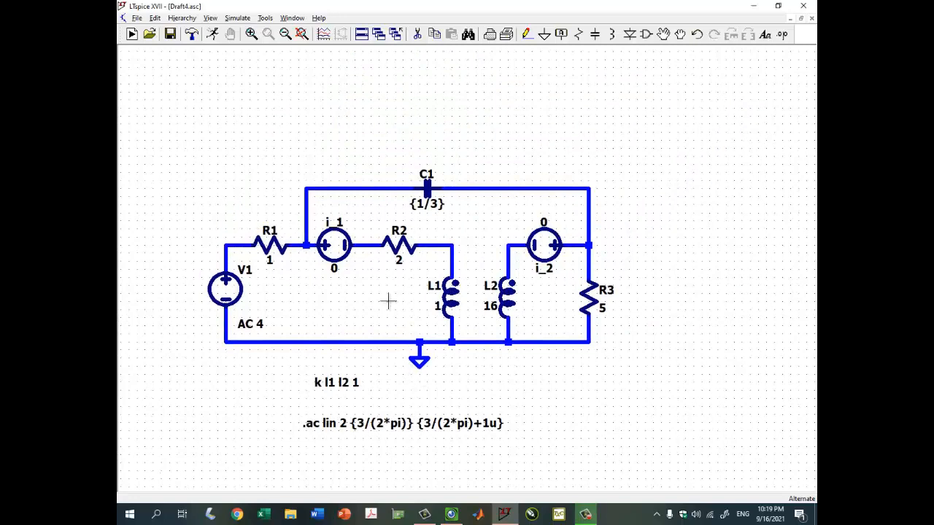
# Step: Run the AC simulation and plot the current through the zero-volt source i_1
pyautogui.click(216, 35)
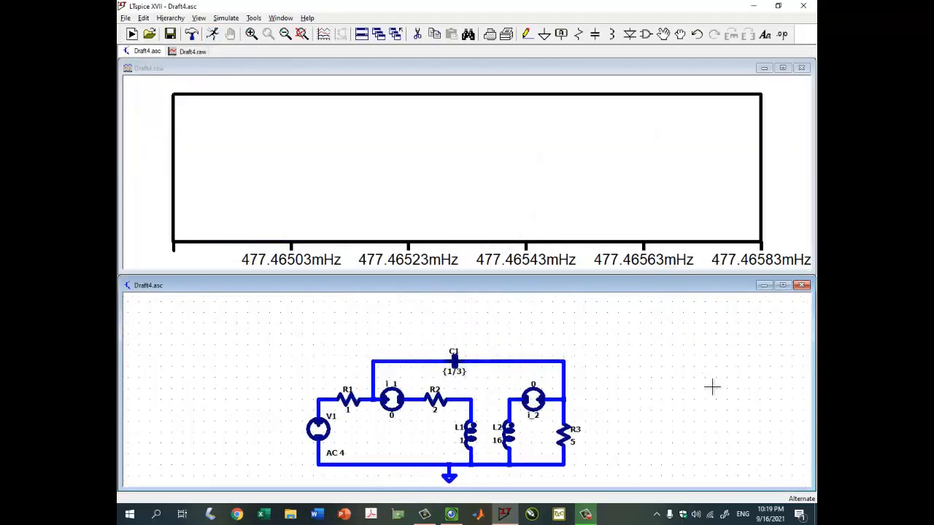
pyautogui.moveTo(711, 386); pyautogui.dragTo(701, 378)
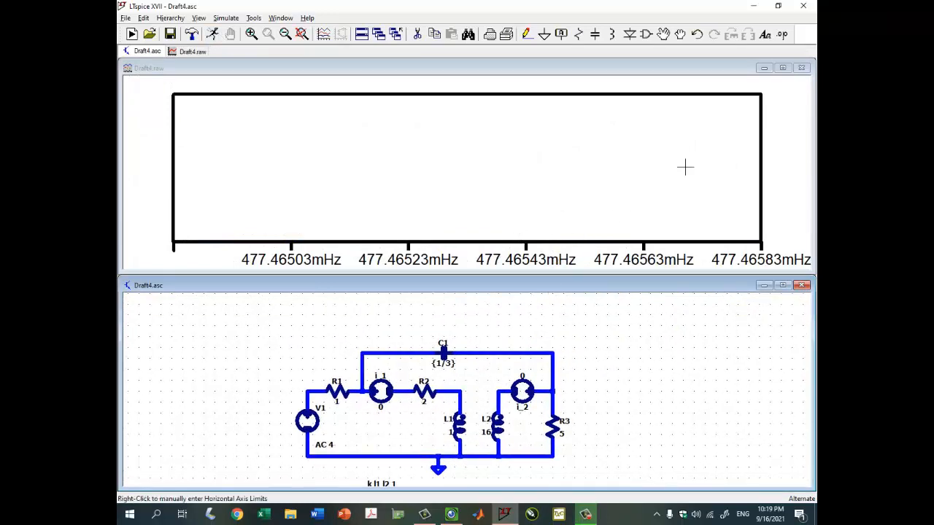
pyautogui.click(783, 68)
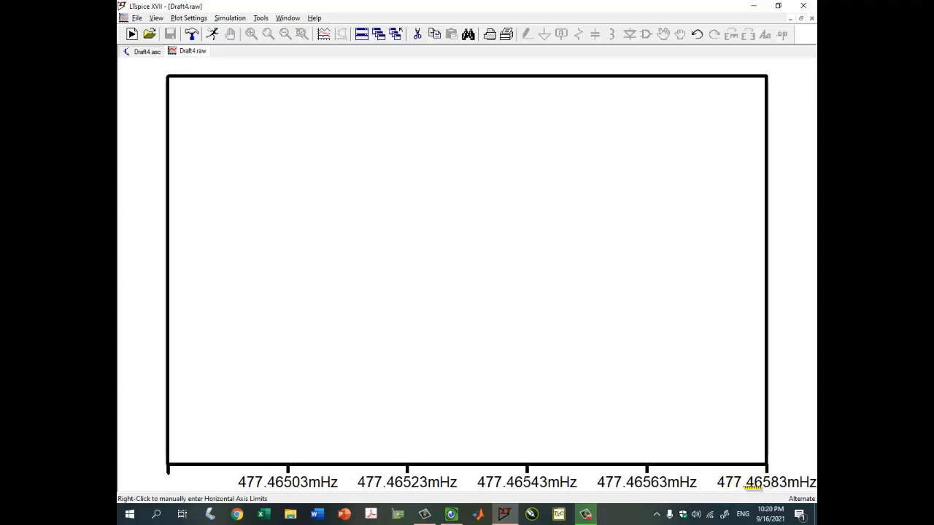
pyautogui.click(802, 19)
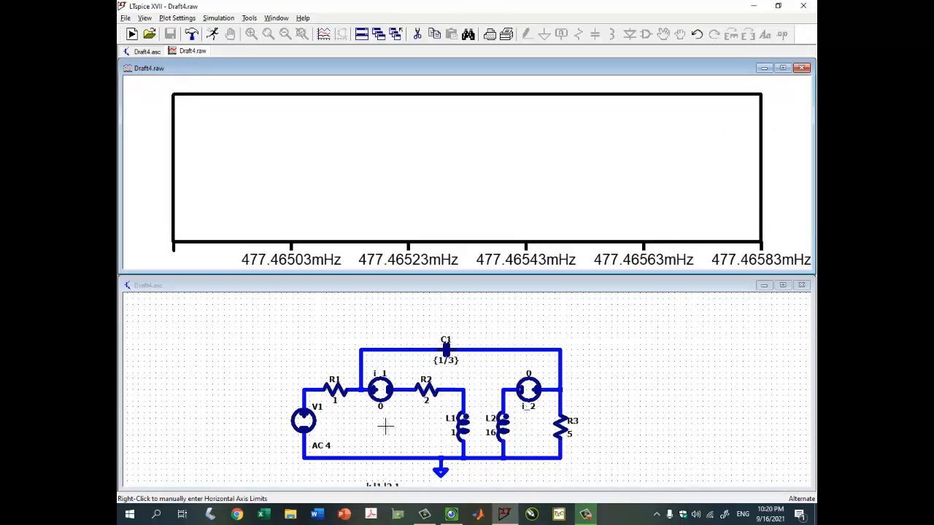
pyautogui.click(386, 427)
pyautogui.click(378, 384)
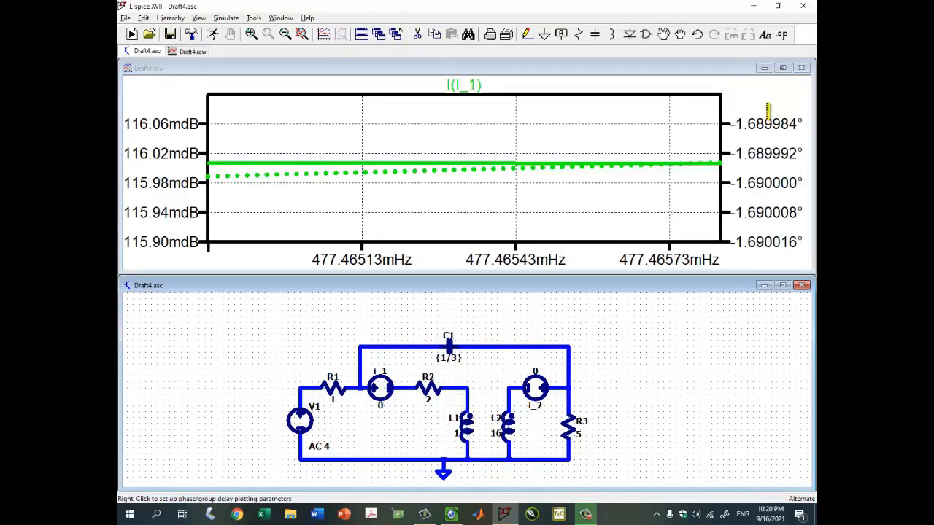
# Step: Maximize the I(I_1) plot and set its magnitude axis representation to Linear
pyautogui.click(783, 68)
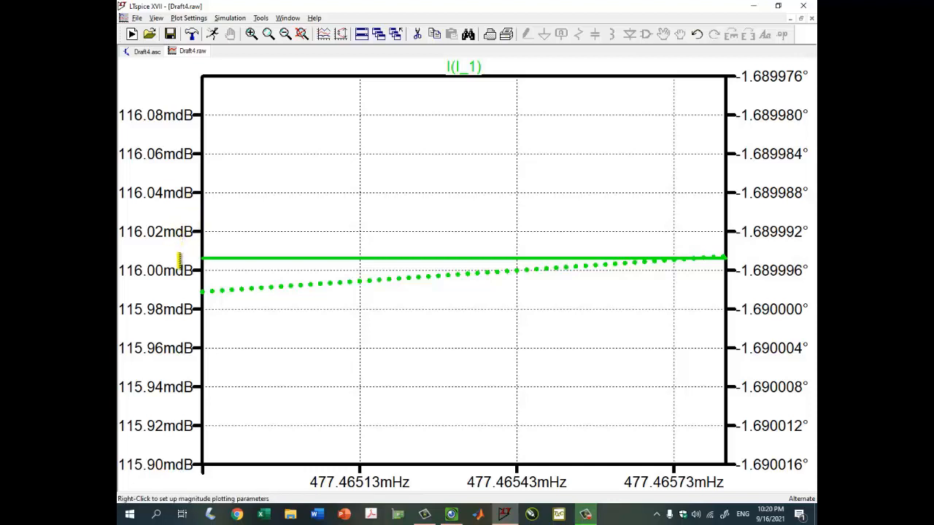
pyautogui.rightClick(182, 265)
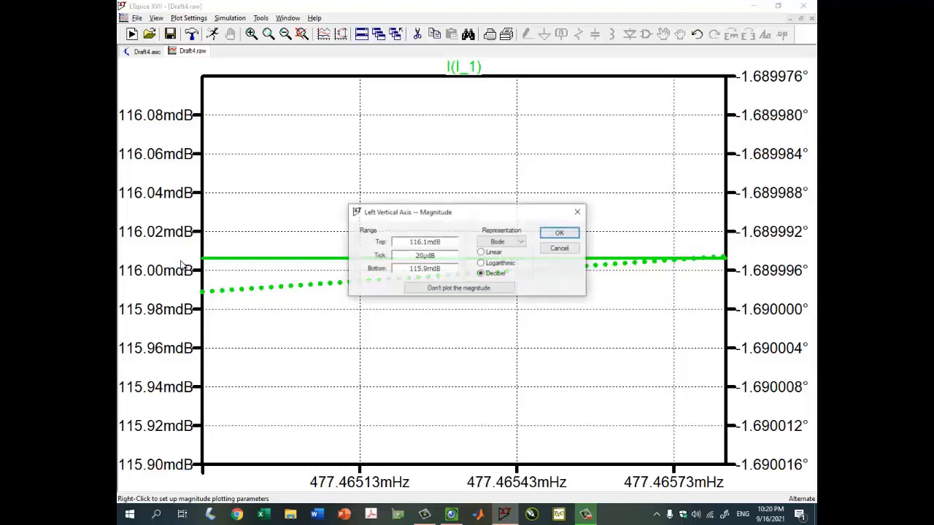
pyautogui.click(573, 250)
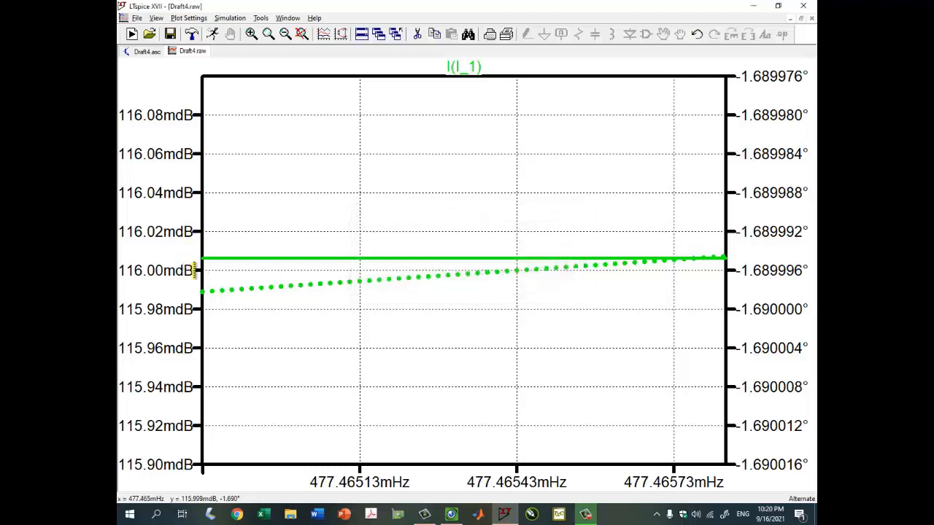
pyautogui.rightClick(172, 256)
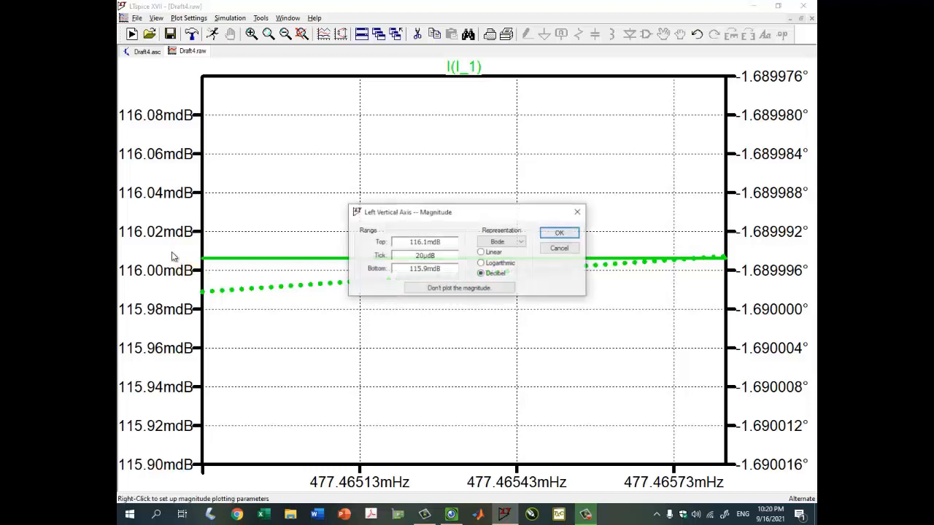
pyautogui.click(481, 253)
pyautogui.click(559, 233)
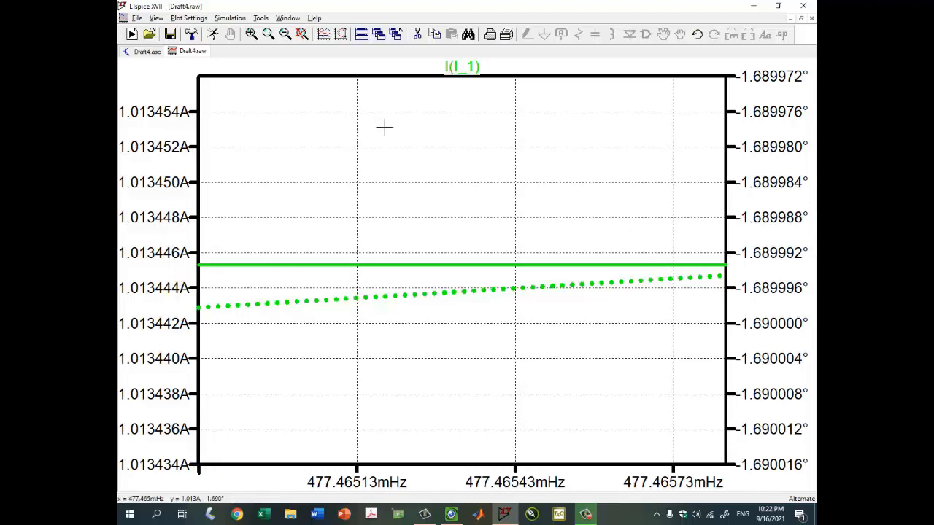
# Step: Attach a cursor to the I(I_1) trace and read its magnitude and phase near the stop frequency
pyautogui.click(462, 66)
pyautogui.moveTo(691, 351); pyautogui.dragTo(553, 90)
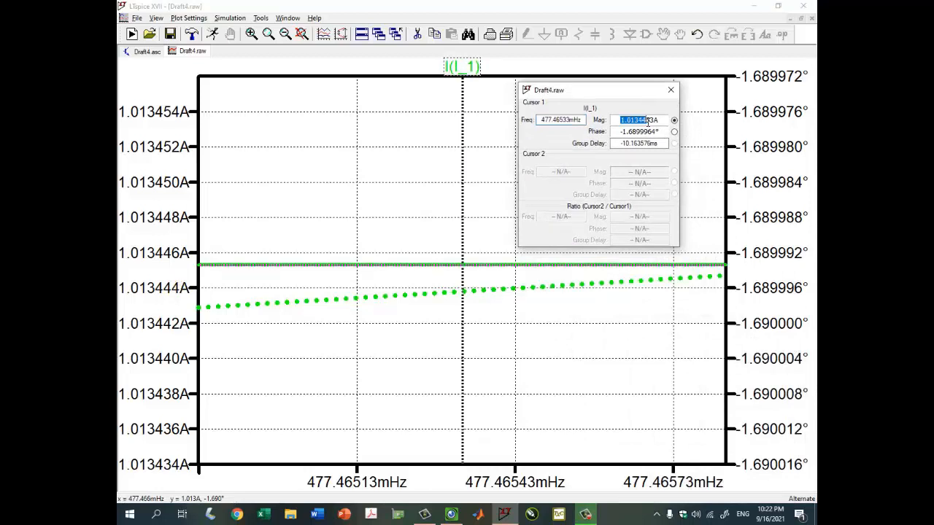
pyautogui.moveTo(463, 267); pyautogui.dragTo(705, 270)
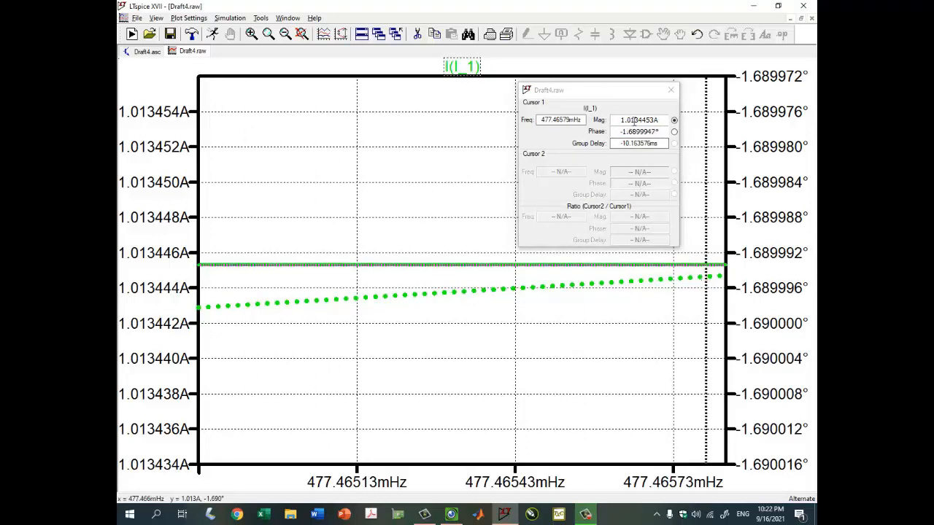
pyautogui.moveTo(626, 119); pyautogui.dragTo(634, 120)
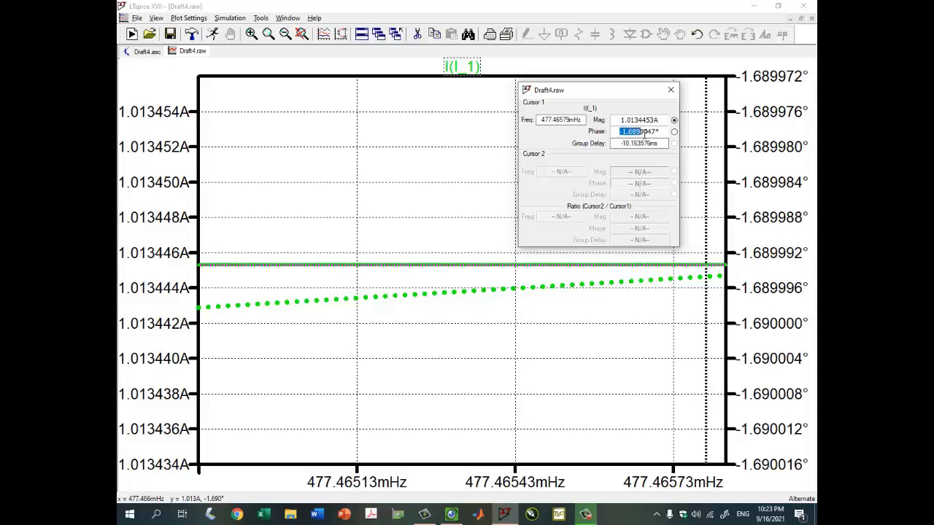
# Step: Switch to Visualizer to compare the I1 reading with the handwritten solution, then return to LTspice
pyautogui.moveTo(452, 515)
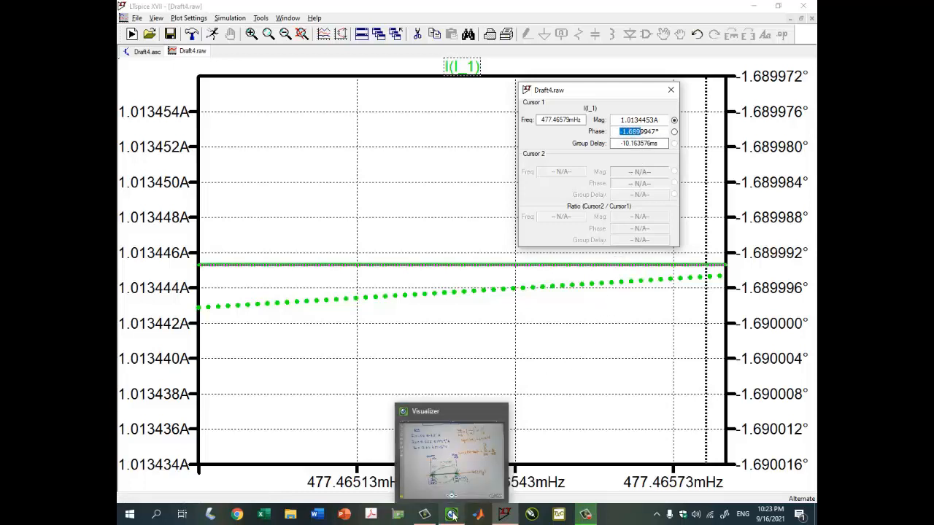
pyautogui.click(452, 515)
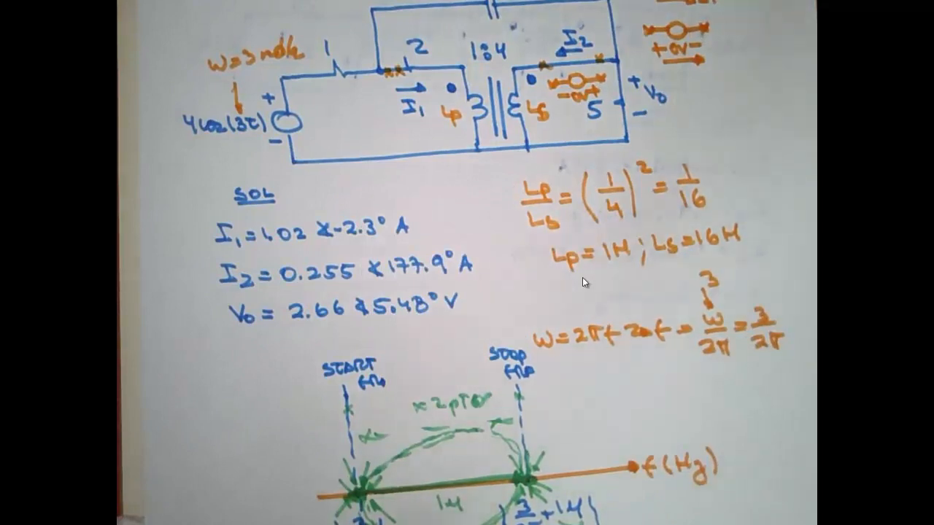
pyautogui.moveTo(777, 71)
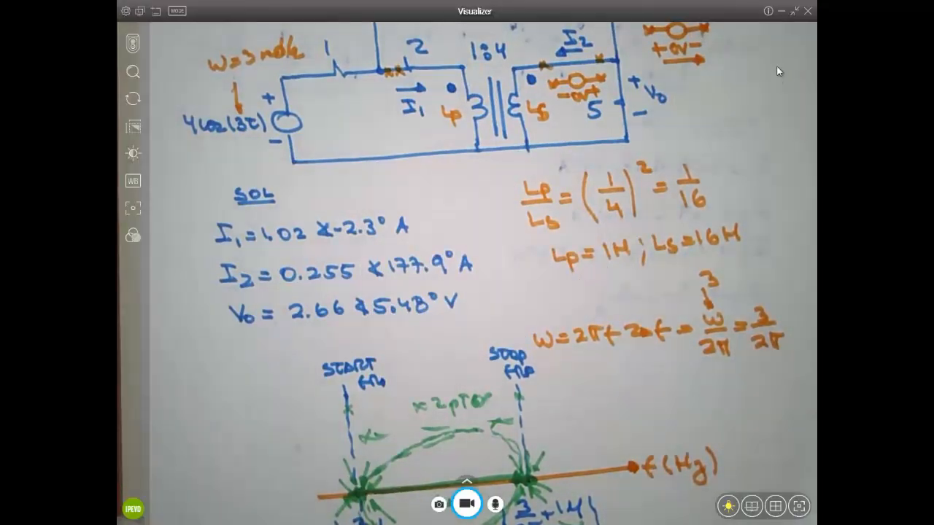
pyautogui.click(779, 12)
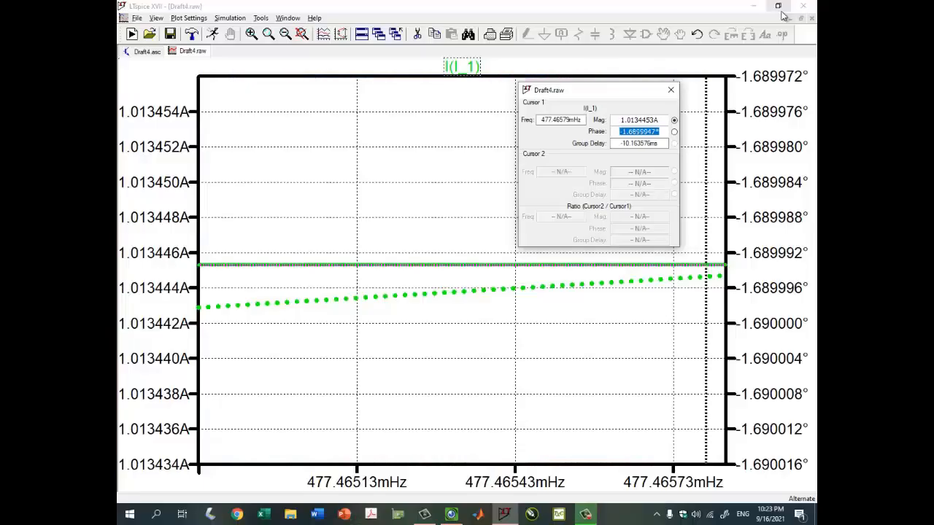
# Step: Close the cursor readout and restore the plot window so that the schematic shows beneath it
pyautogui.click(671, 91)
pyautogui.click(801, 20)
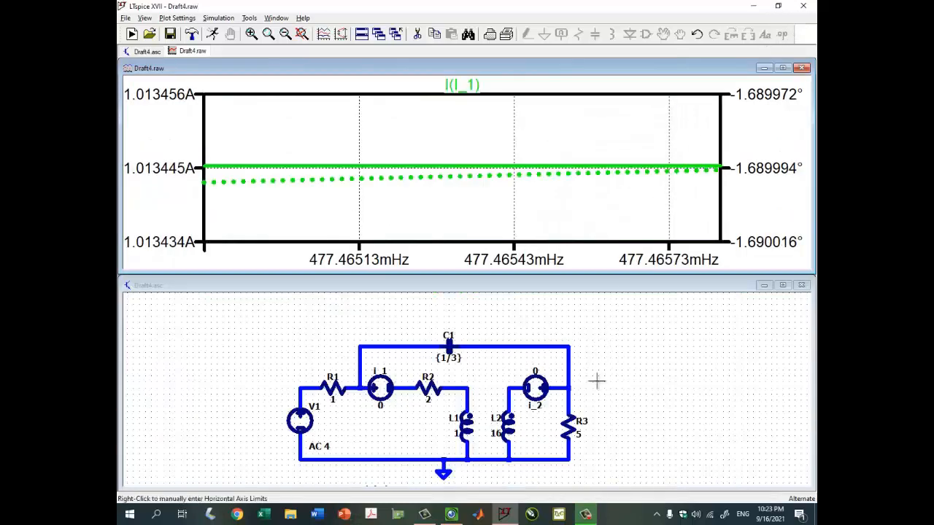
pyautogui.scroll(1, 597, 380)
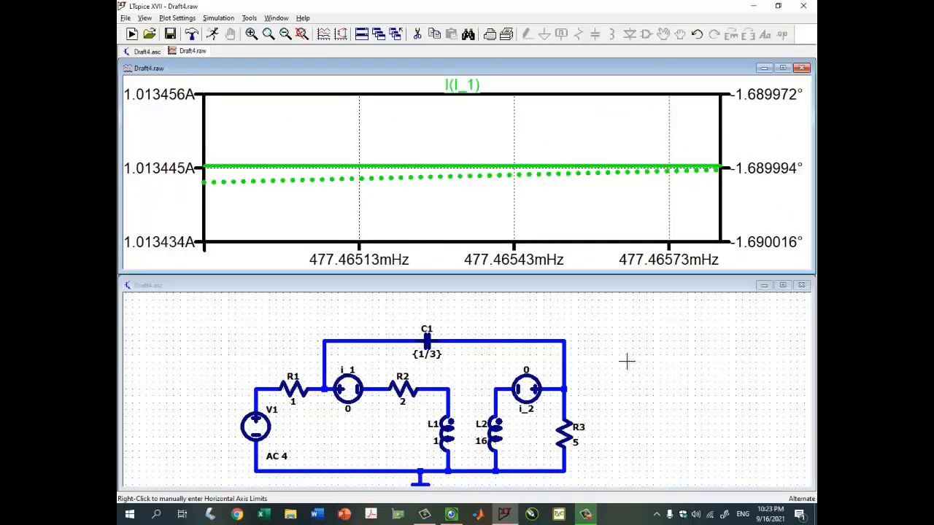
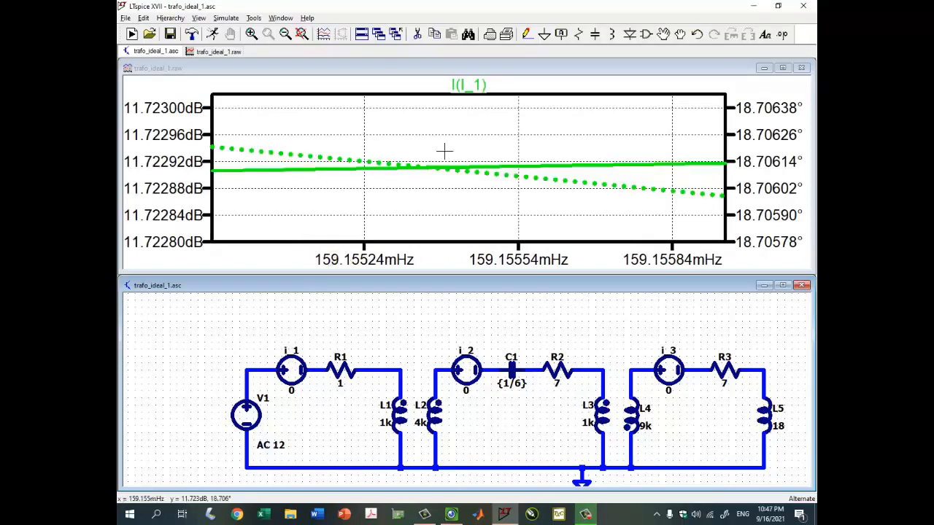
# Step: Maximize the trafo_ideal_1 plot of I(I_1) and set its magnitude axis representation to Linear
pyautogui.click(782, 67)
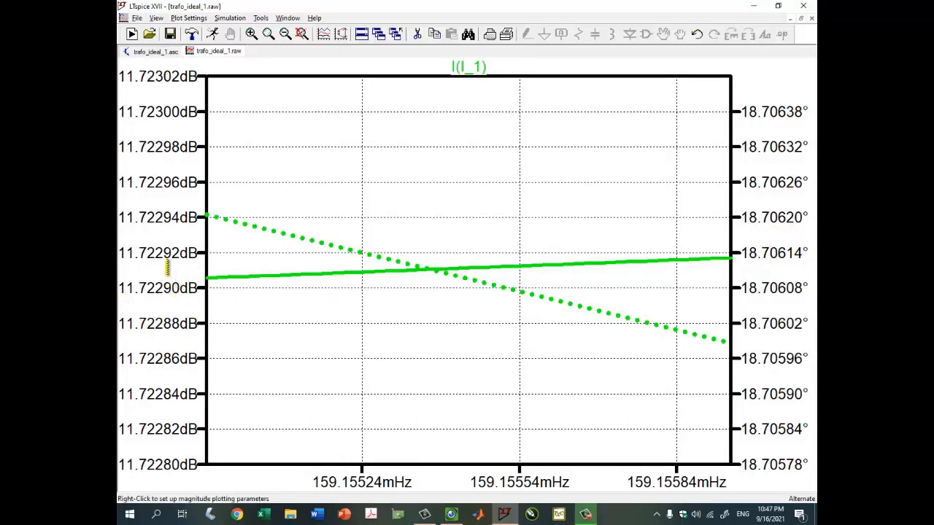
pyautogui.rightClick(168, 272)
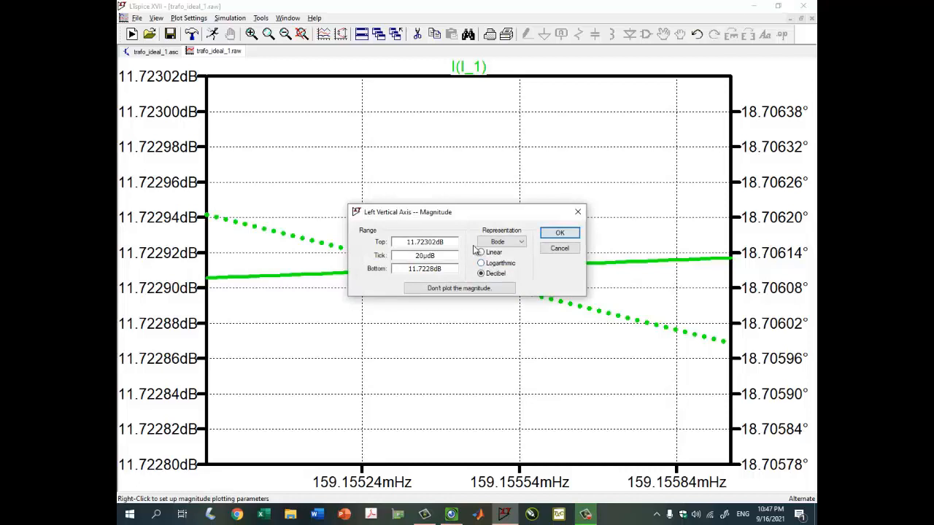
pyautogui.click(480, 252)
pyautogui.click(560, 233)
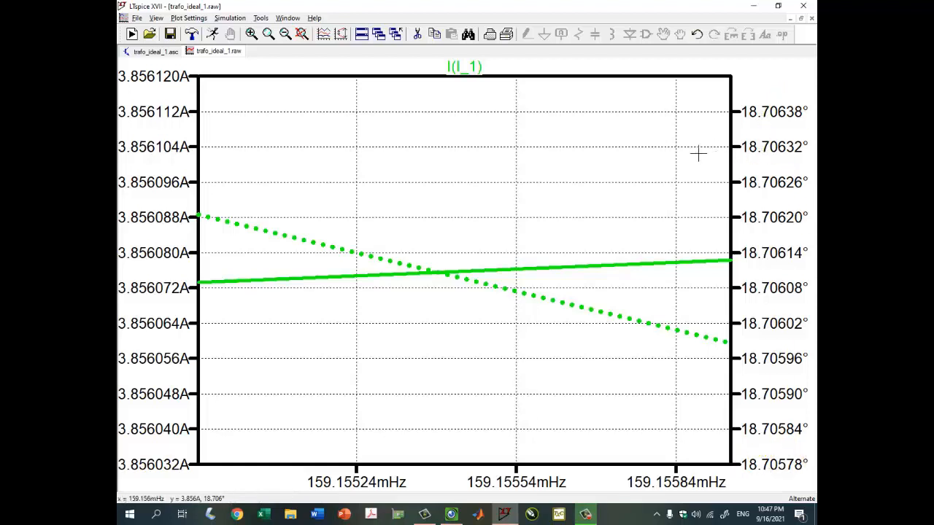
# Step: Read the magnitude and phase of I(I_1) with a cursor near the stop frequency and compare them with the handwritten solution in Visualizer
pyautogui.click(465, 67)
pyautogui.moveTo(726, 357); pyautogui.dragTo(589, 108)
pyautogui.moveTo(463, 271)
pyautogui.mouseDown()
pyautogui.moveTo(211, 273)
pyautogui.moveTo(541, 285)
pyautogui.moveTo(713, 264)
pyautogui.mouseUp()
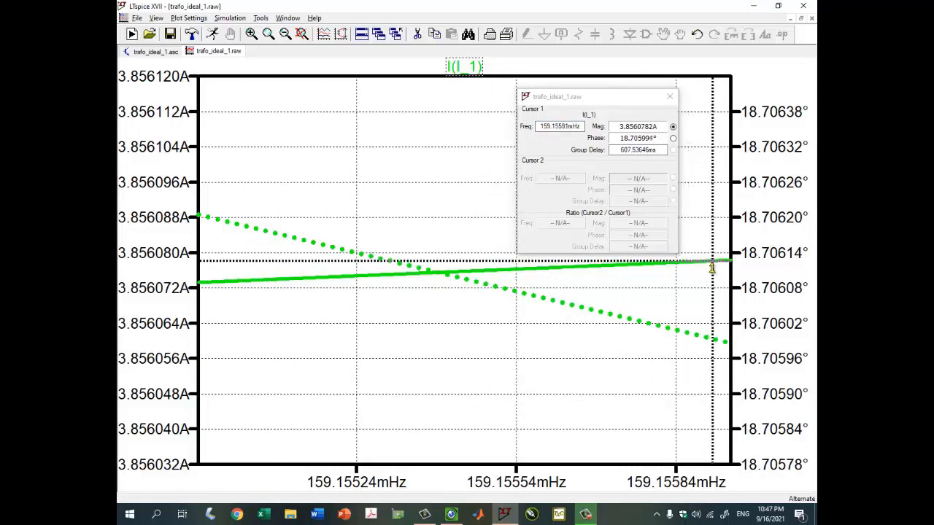
pyautogui.click(643, 137)
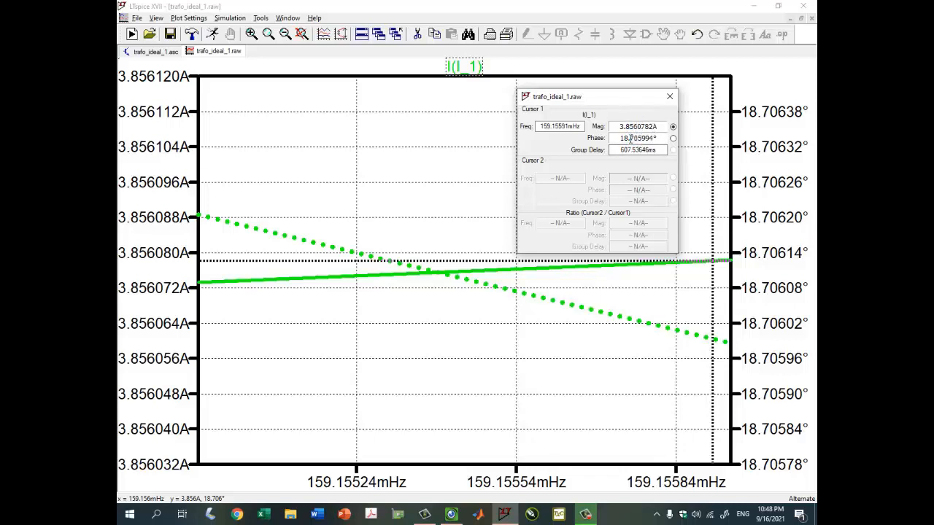
pyautogui.hotkey('alt', 'Tab')
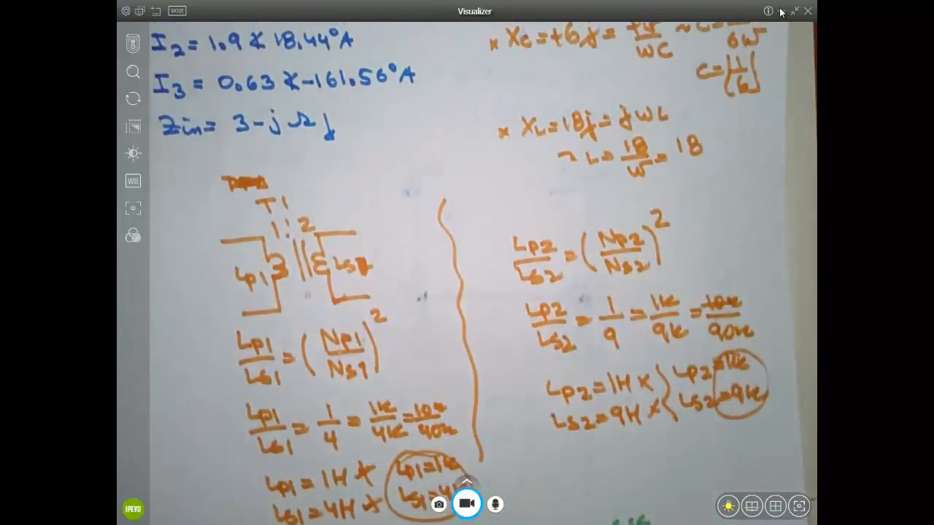
pyautogui.click(781, 11)
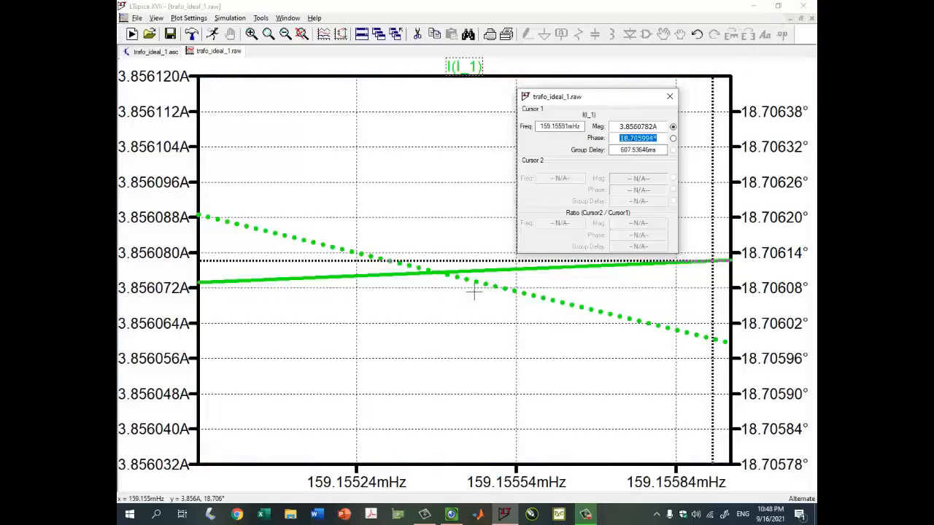
# Step: Restore the plot window and set the first transformer's inductances to 10k for L1 and 40k for L2
pyautogui.click(805, 18)
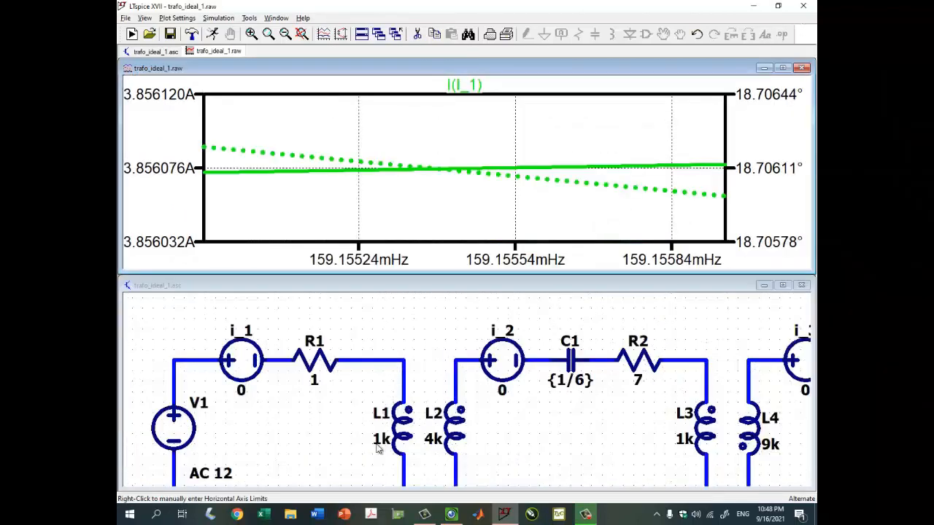
pyautogui.rightClick(378, 446)
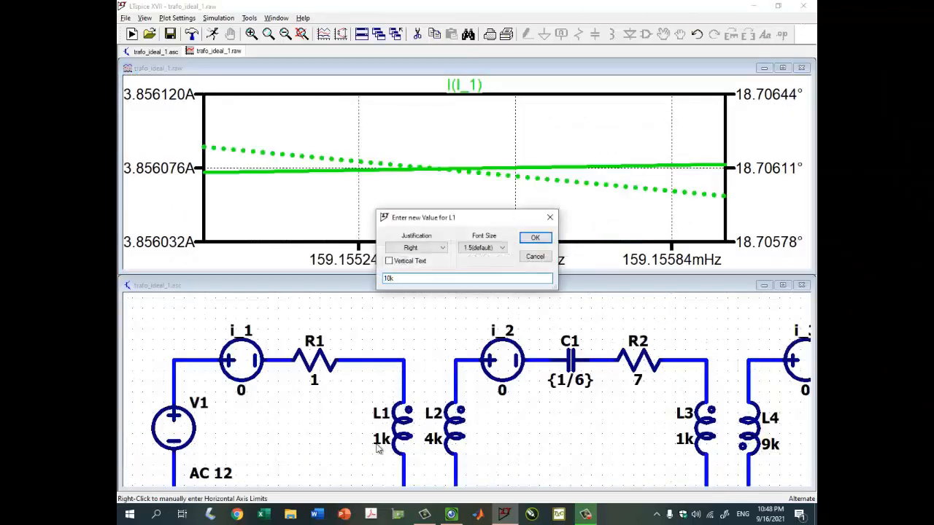
pyautogui.press('Return')
pyautogui.rightClick(440, 446)
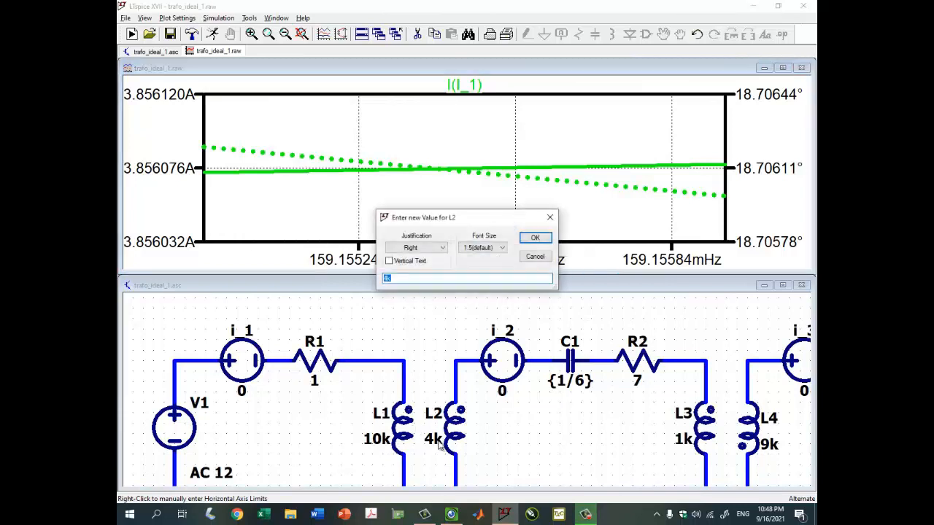
pyautogui.write('0')
pyautogui.press('Return')
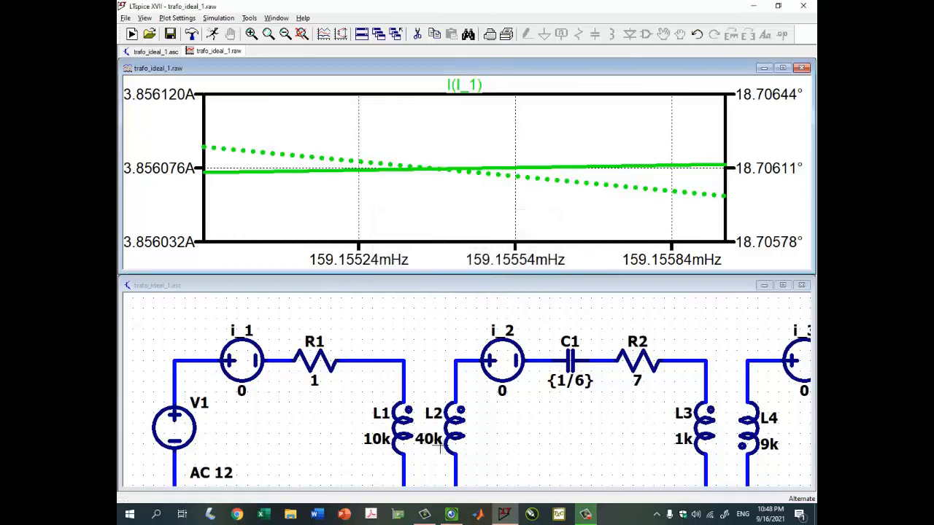
# Step: Set the second transformer's inductances to 10k for L3 and 90k for L4 and rerun the simulation
pyautogui.click(626, 485)
pyautogui.rightClick(642, 412)
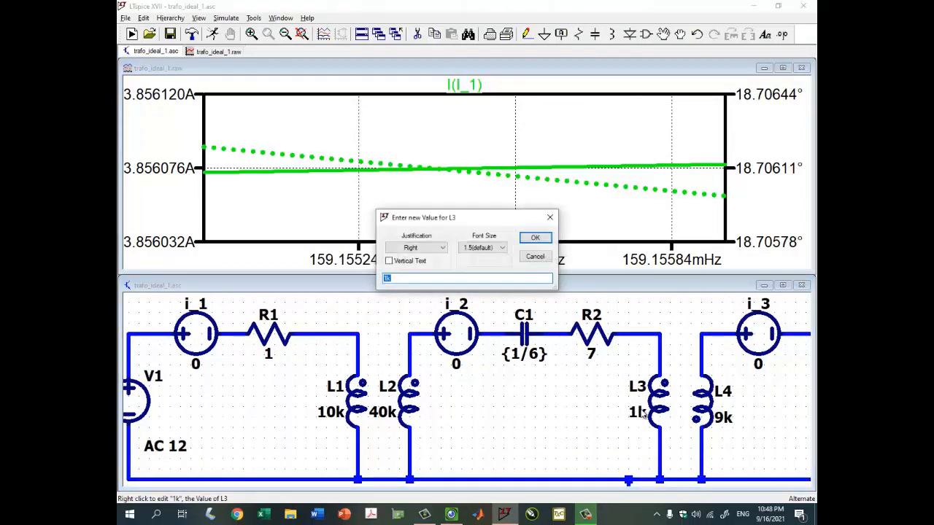
pyautogui.write('0')
pyautogui.press('Return')
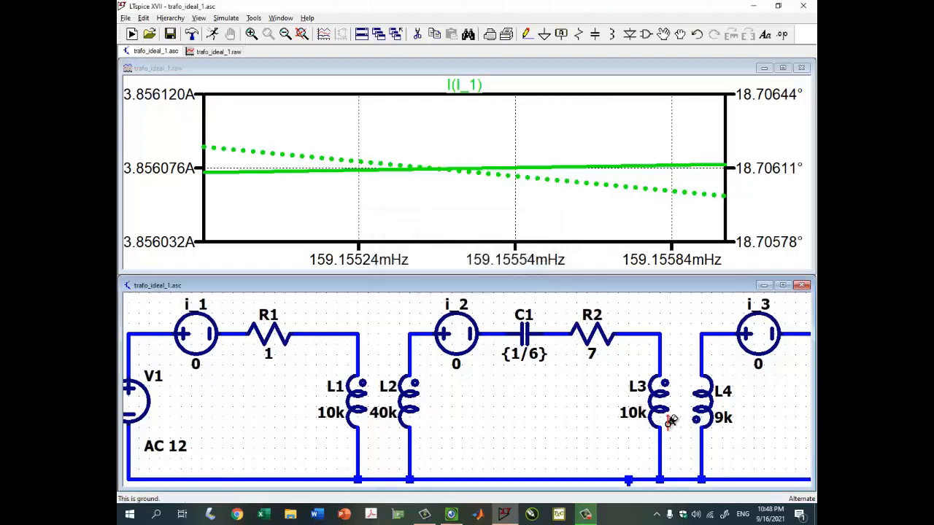
pyautogui.rightClick(721, 421)
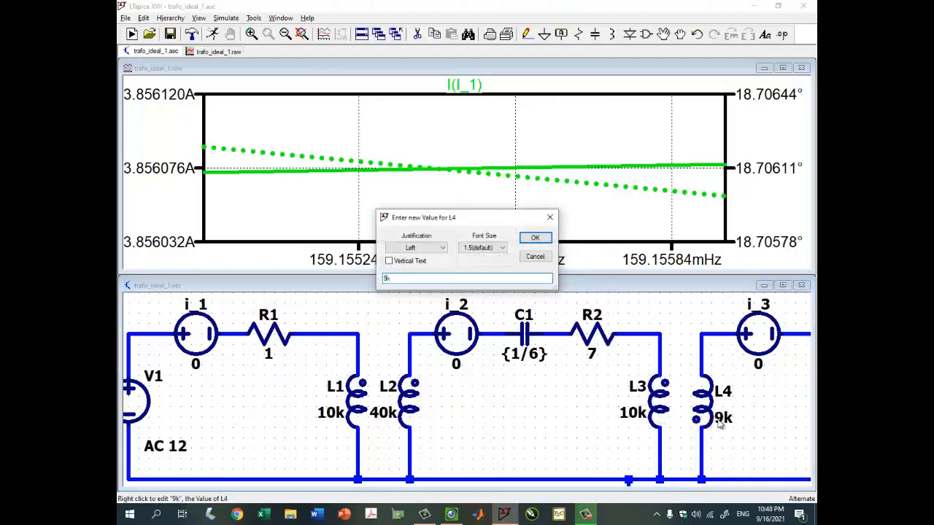
pyautogui.write('0')
pyautogui.press('Return')
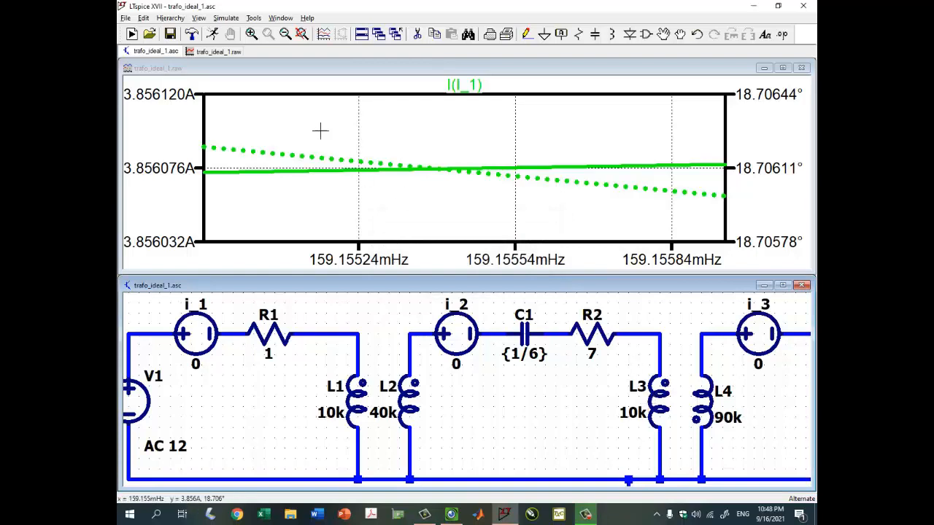
pyautogui.click(213, 35)
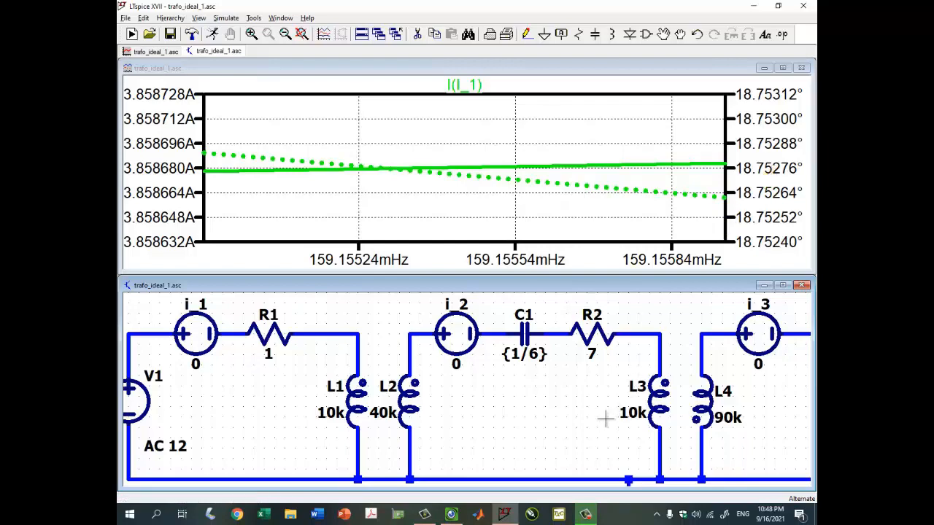
# Step: Undo the last four inductance changes on L1, L2, L3 and L4
pyautogui.scroll(-2, 600, 417)
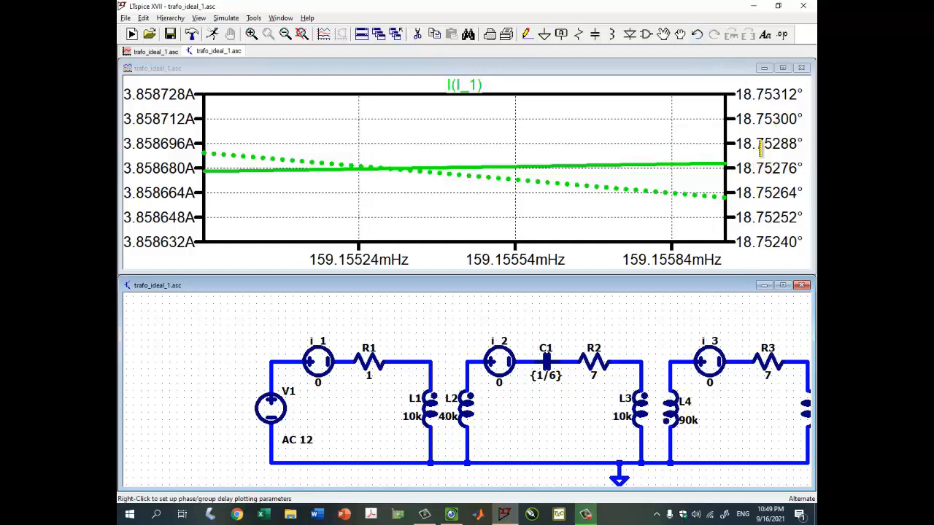
pyautogui.click(697, 36)
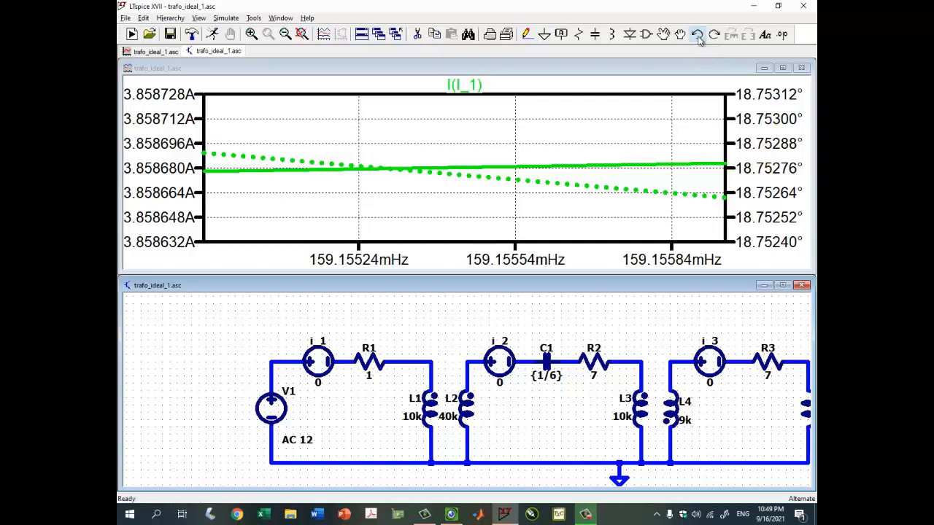
pyautogui.click(698, 37)
pyautogui.click(698, 36)
pyautogui.click(697, 36)
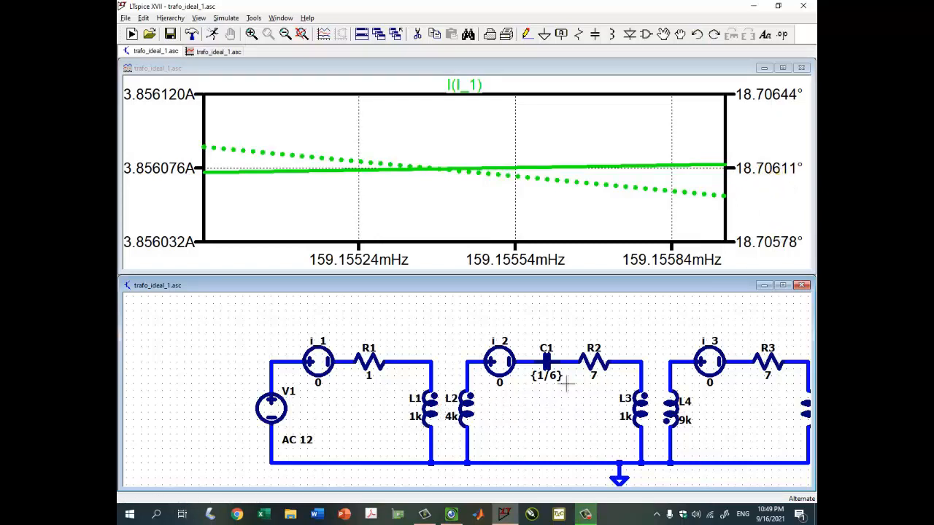
# Step: Change the plotted I(I_1) expression to I(I_2) and maximize the plot window
pyautogui.moveTo(454, 515)
pyautogui.rightClick(478, 86)
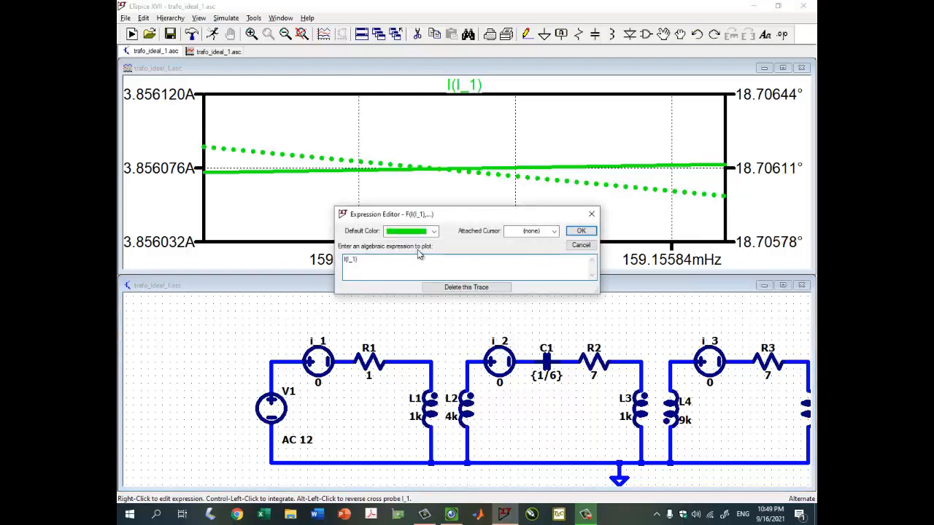
pyautogui.press('Return')
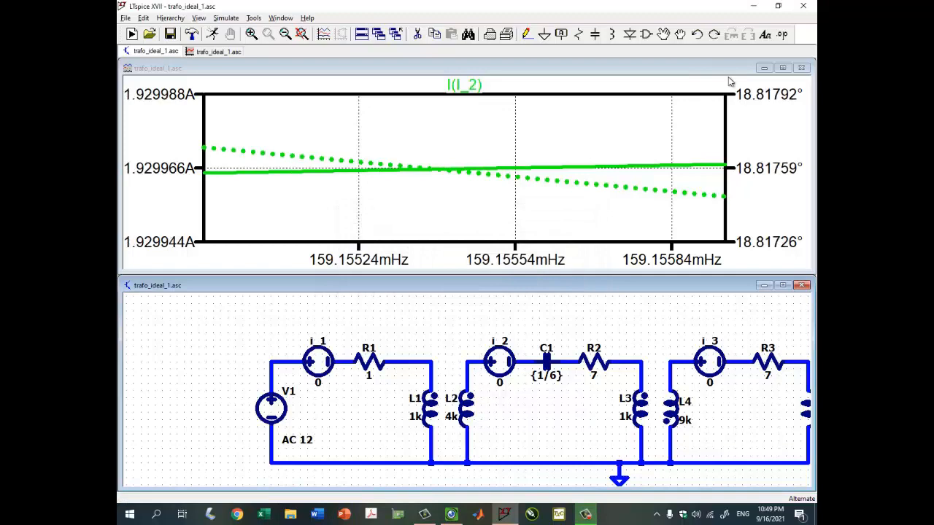
pyautogui.click(788, 73)
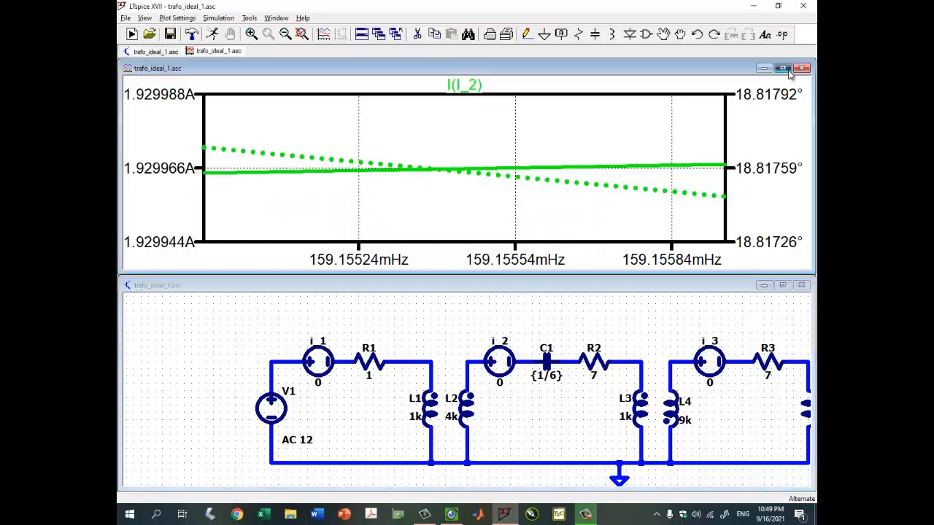
pyautogui.click(783, 69)
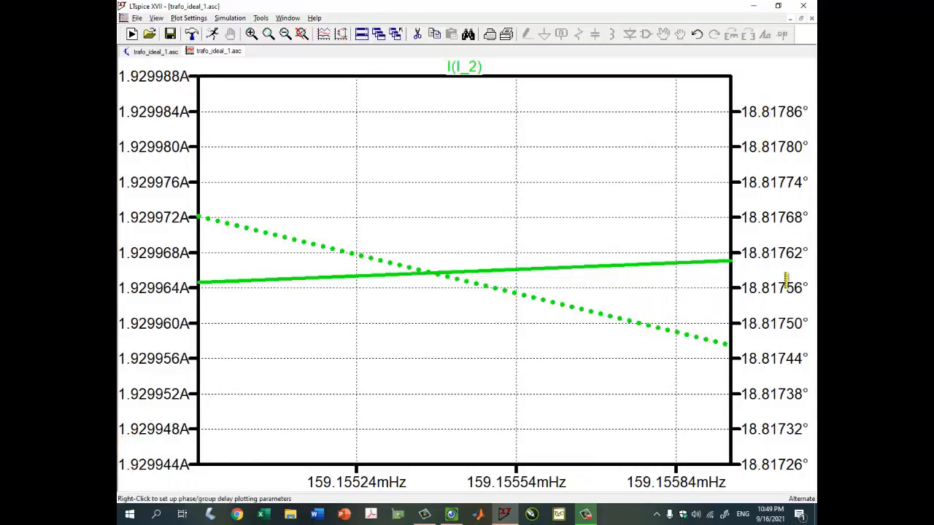
# Step: Read the magnitude and phase of I(I_2) with a cursor near the stop frequency and compare them with the handwritten solution in Visualizer
pyautogui.click(462, 66)
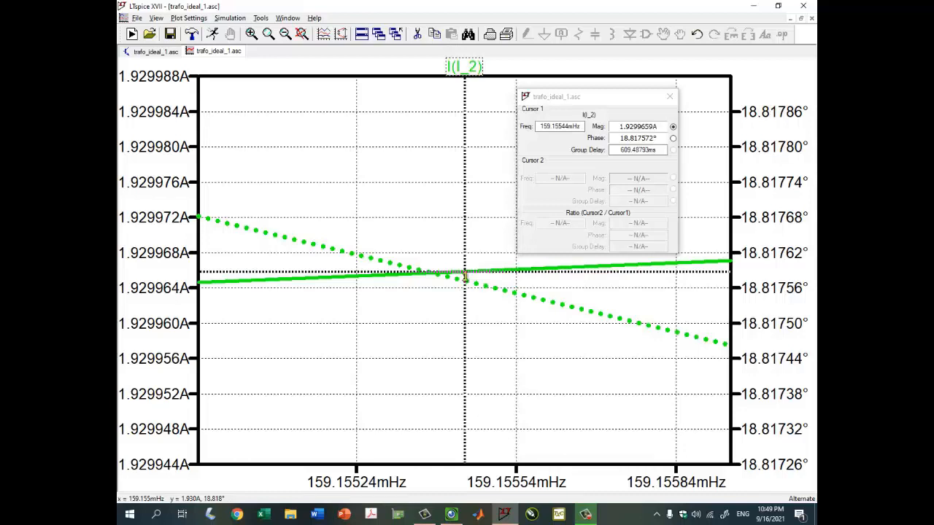
pyautogui.moveTo(465, 277); pyautogui.dragTo(226, 282)
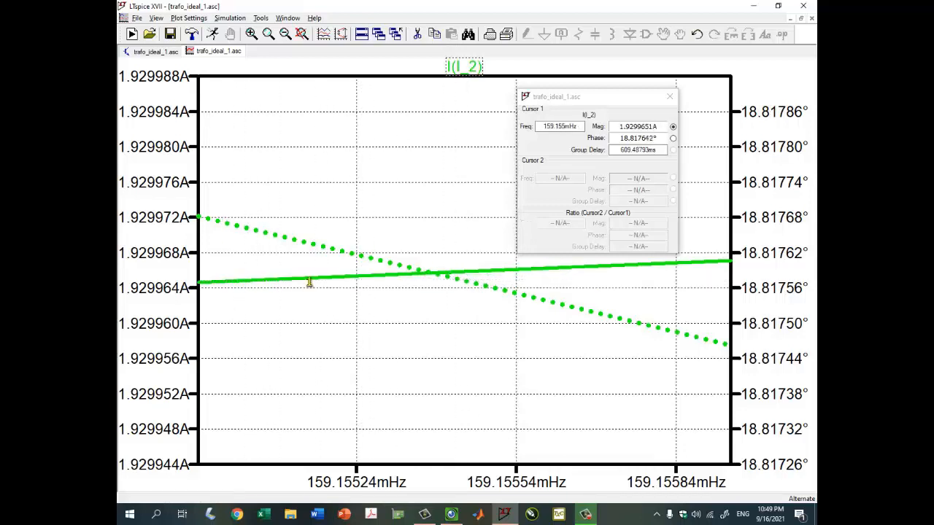
pyautogui.moveTo(309, 282); pyautogui.dragTo(709, 261)
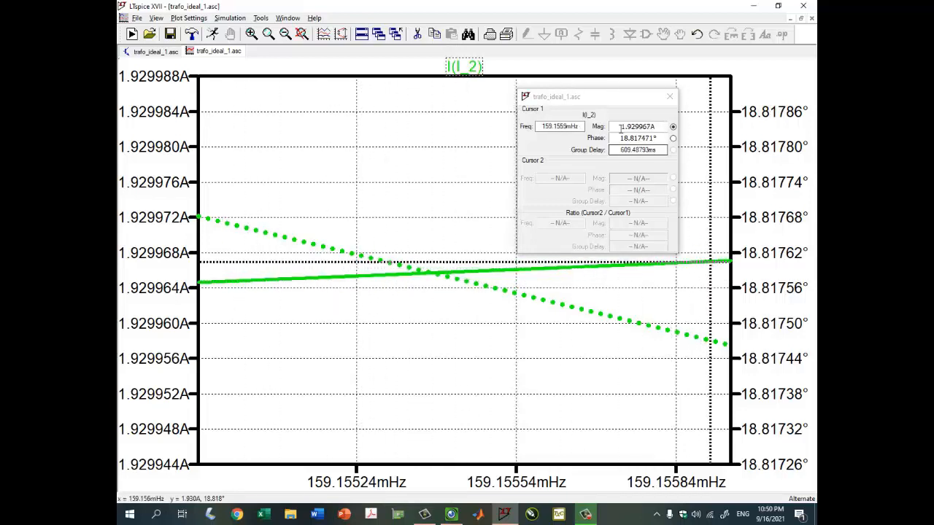
pyautogui.moveTo(623, 126); pyautogui.dragTo(645, 127)
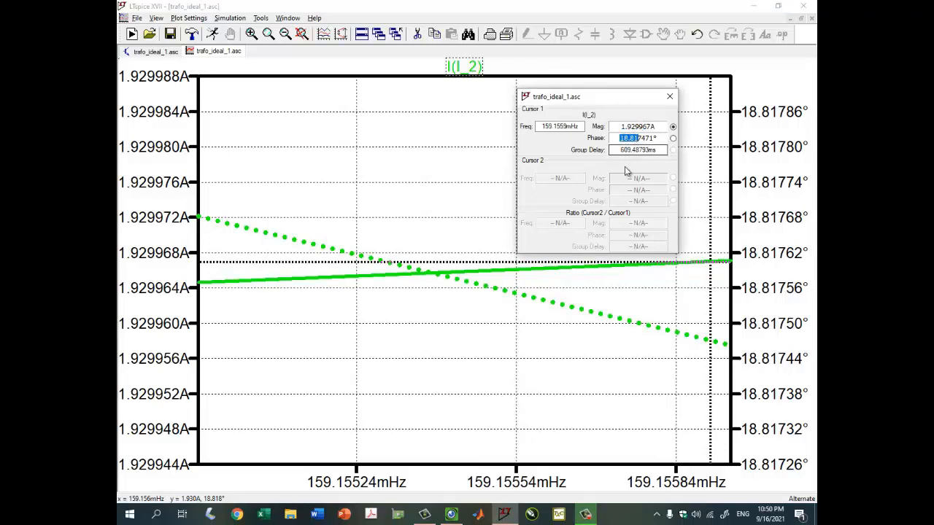
pyautogui.click(451, 514)
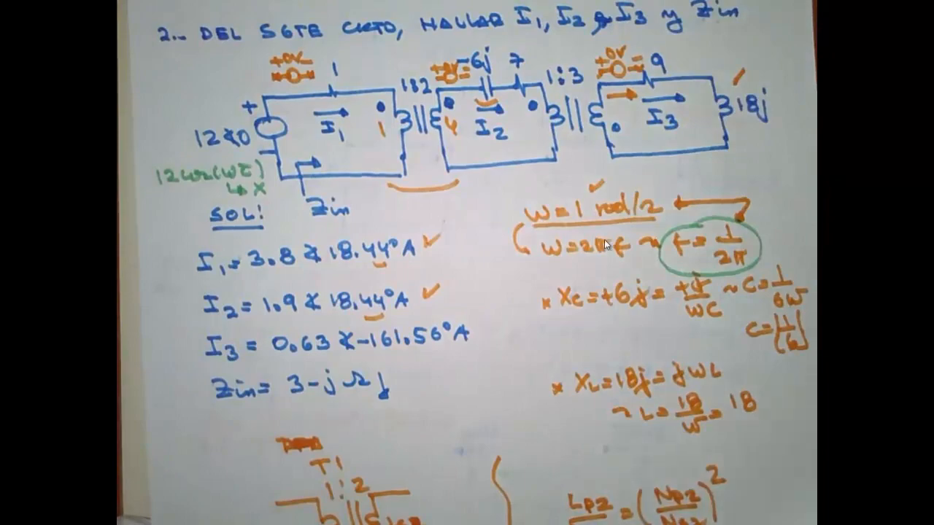
pyautogui.click(778, 16)
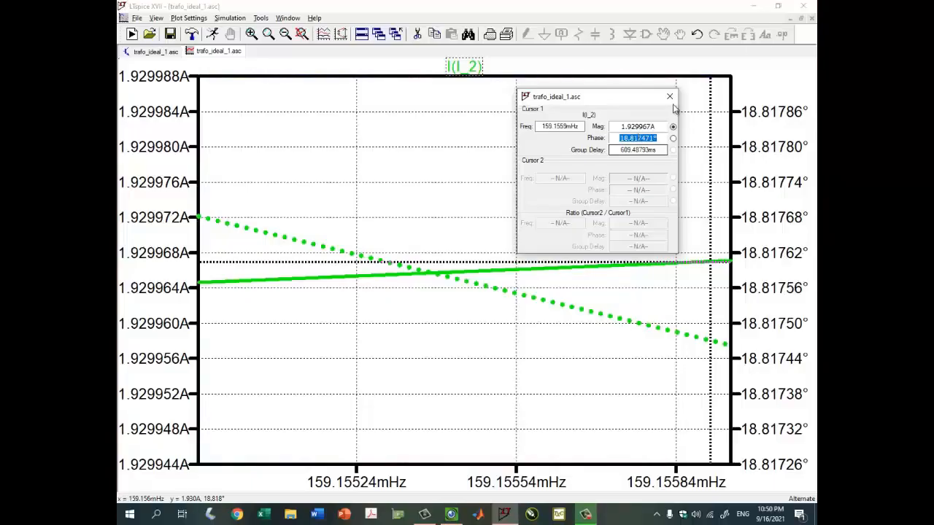
# Step: Close the cursor readout, plot I(I_3) from the schematic in place of I(I_2), and maximize the plot window
pyautogui.click(669, 96)
pyautogui.click(791, 17)
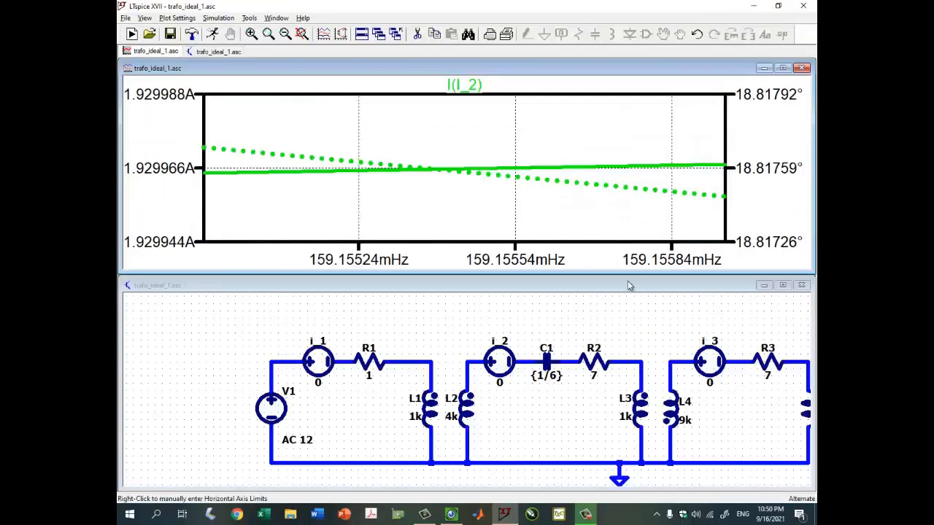
pyautogui.click(634, 318)
pyautogui.click(644, 347)
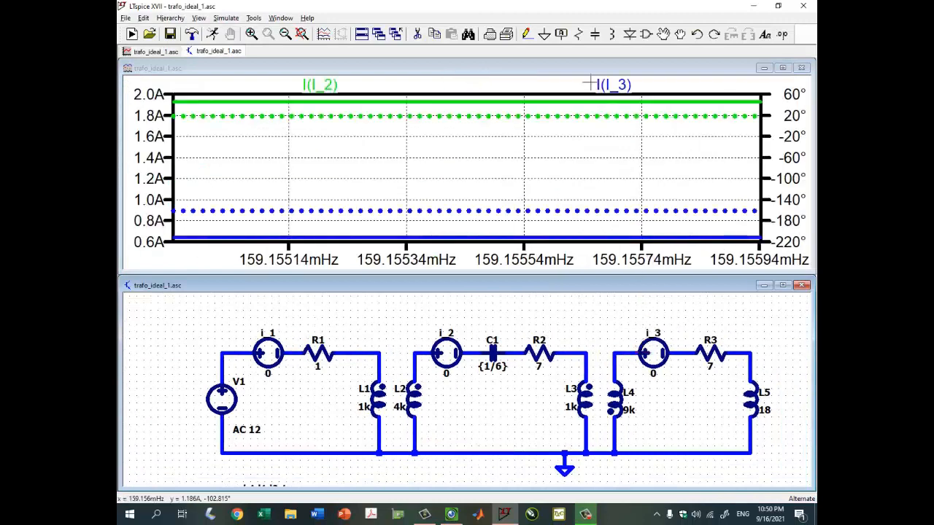
pyautogui.click(562, 71)
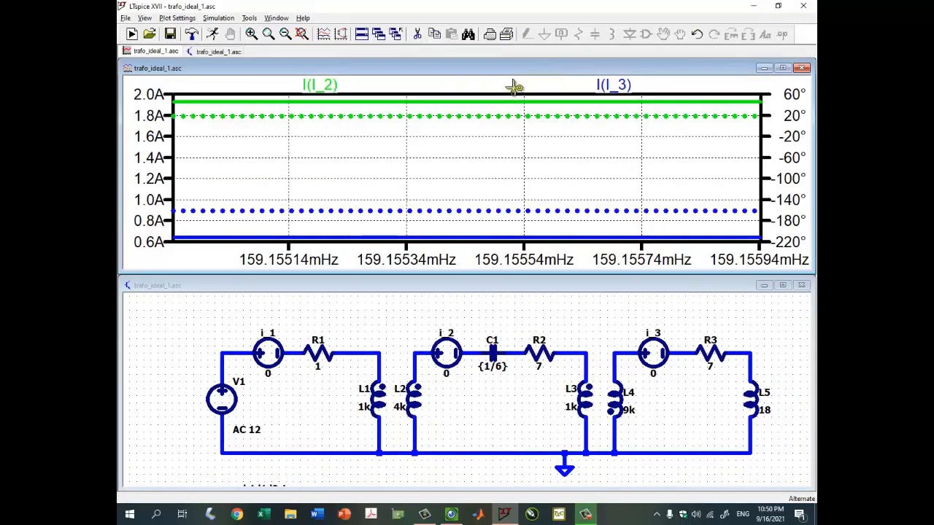
pyautogui.press('Delete')
pyautogui.click(320, 85)
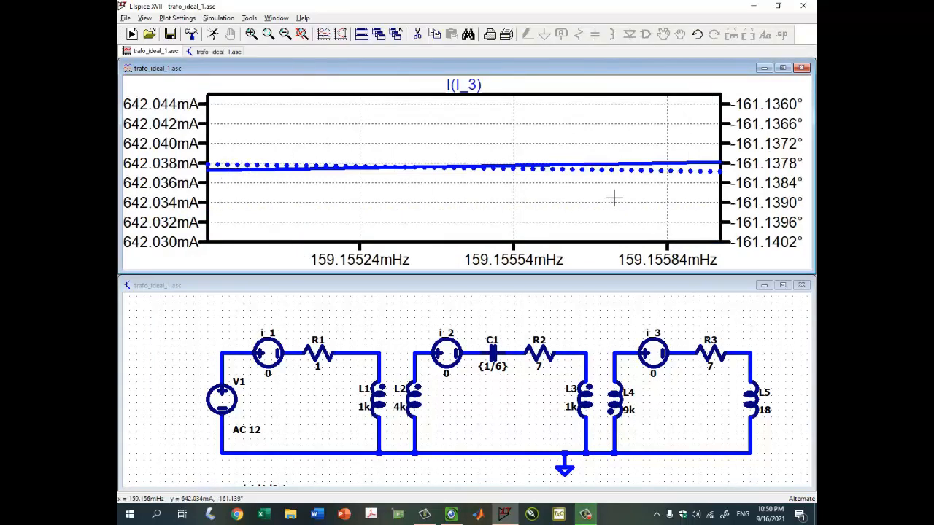
pyautogui.click(782, 67)
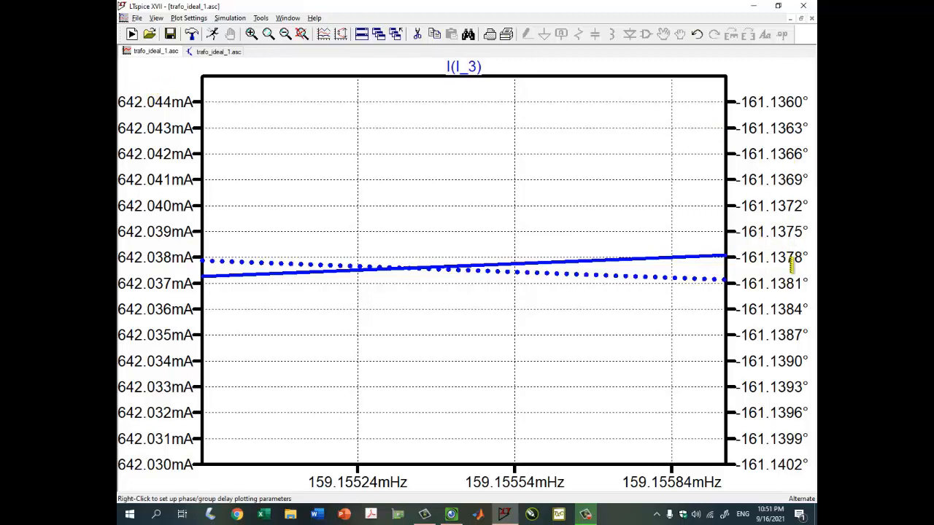
# Step: Read the magnitude and phase of I(I_3) with a cursor near the stop frequency and compare them with the handwritten solution in Visualizer
pyautogui.click(472, 67)
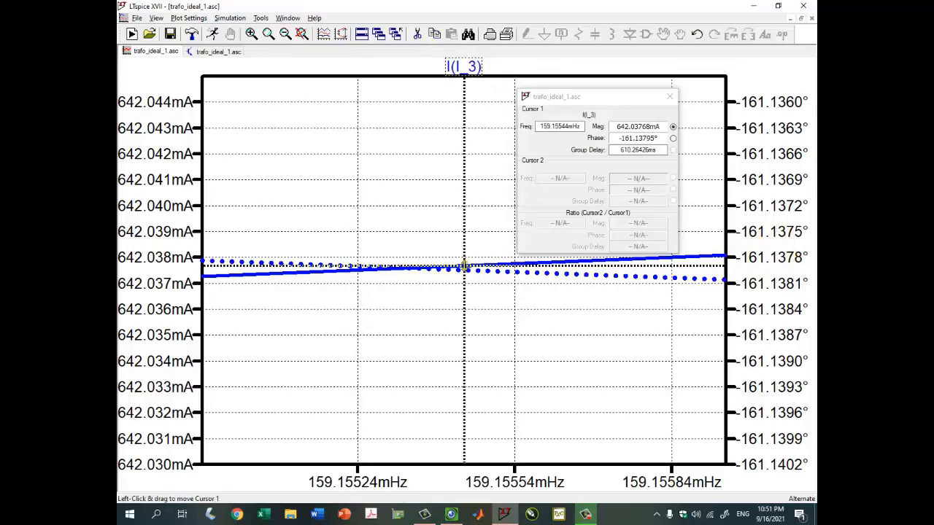
pyautogui.moveTo(469, 273)
pyautogui.mouseDown()
pyautogui.moveTo(319, 285)
pyautogui.moveTo(225, 306)
pyautogui.moveTo(712, 277)
pyautogui.mouseUp()
pyautogui.doubleClick(615, 126)
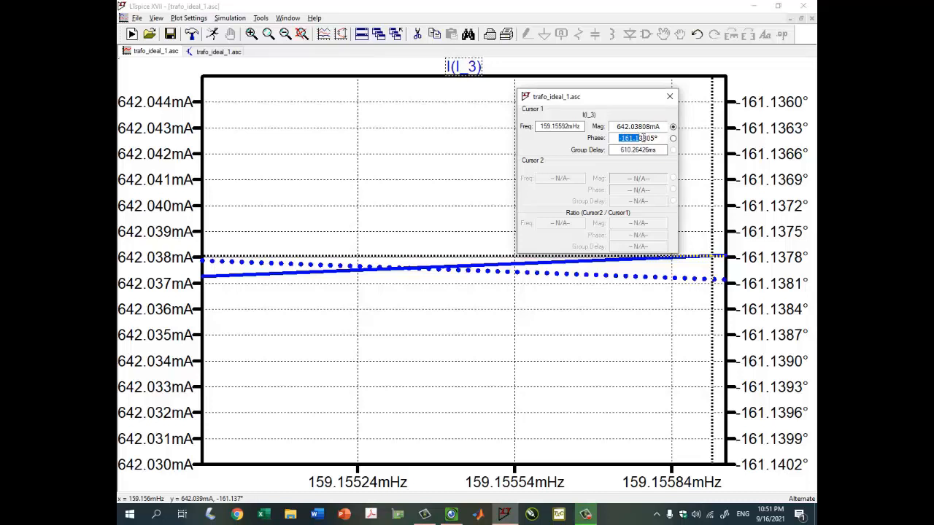
pyautogui.click(622, 128)
pyautogui.click(451, 514)
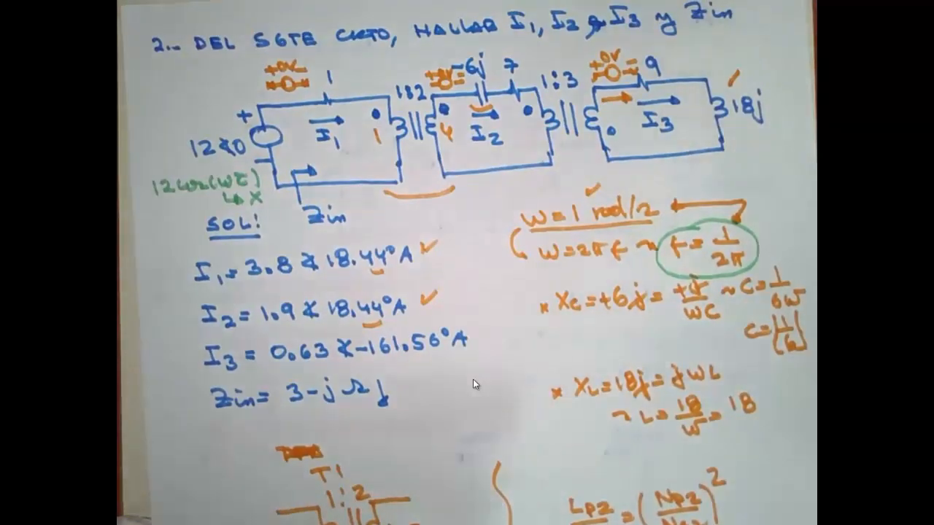
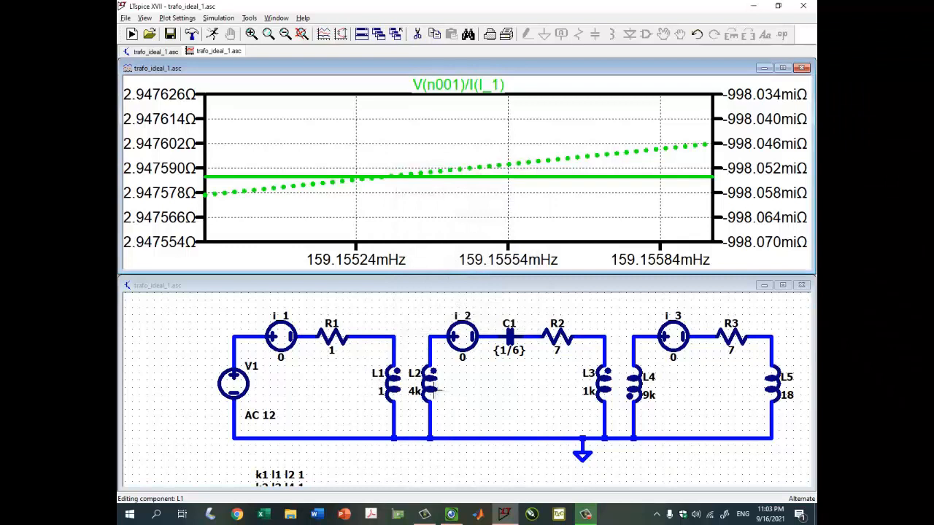
# Step: Set the transformer winding inductances to 4 for L2, 1 for L3 and 9 for L4
pyautogui.rightClick(435, 392)
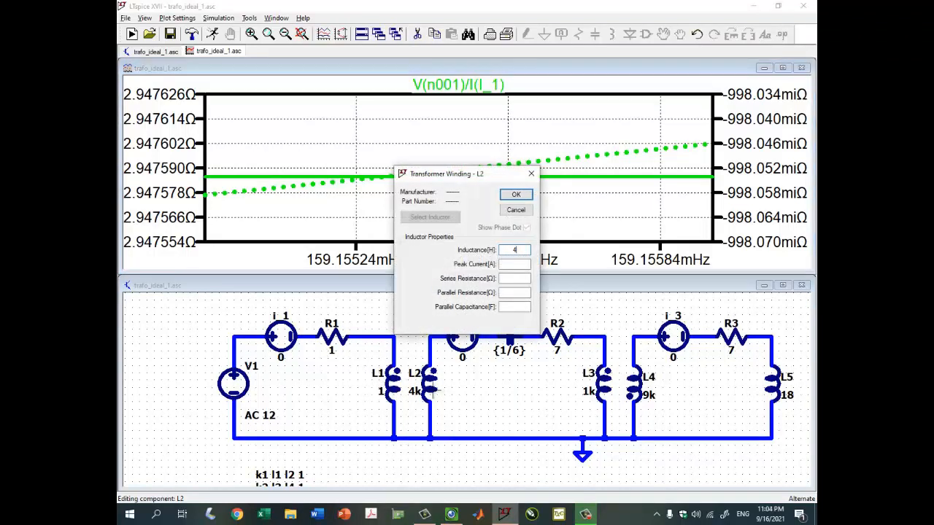
pyautogui.write('4')
pyautogui.press('Return')
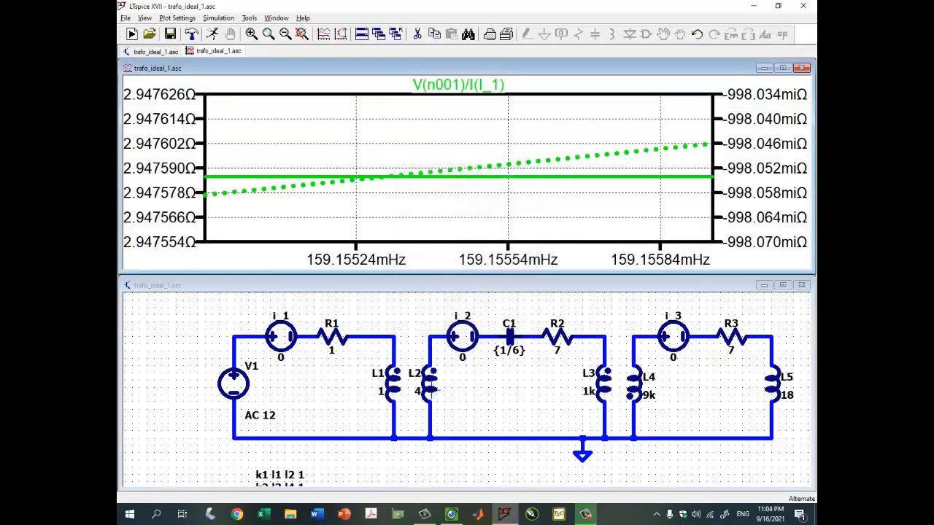
pyautogui.rightClick(603, 392)
pyautogui.write('1k')
pyautogui.press('Return')
pyautogui.rightClick(654, 395)
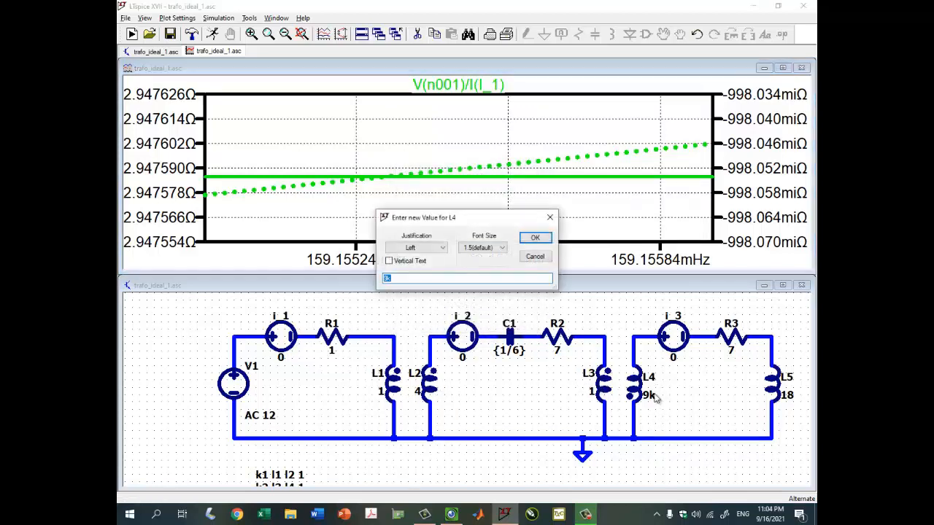
pyautogui.press('Return')
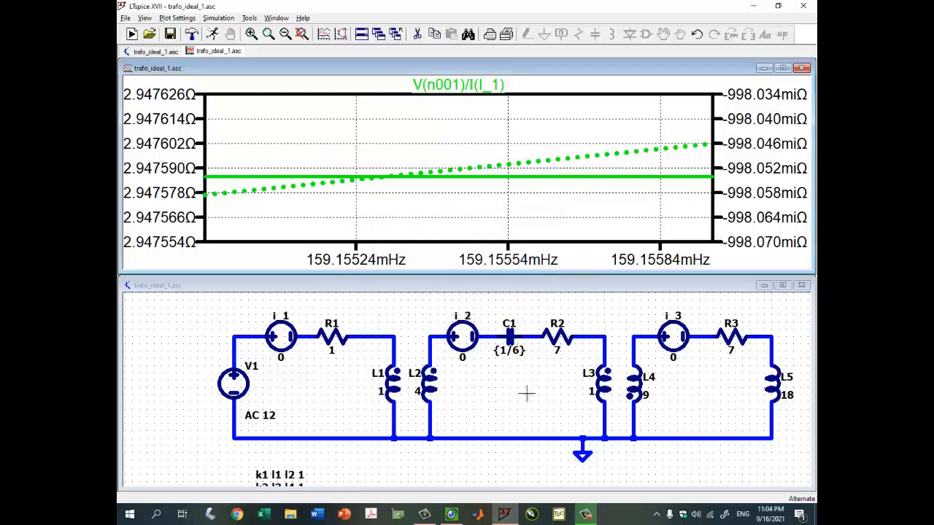
# Step: Check the handwritten 10k rad/s component formulas in Visualizer and set capacitor C1 to {1/(6*10k)}
pyautogui.click(451, 514)
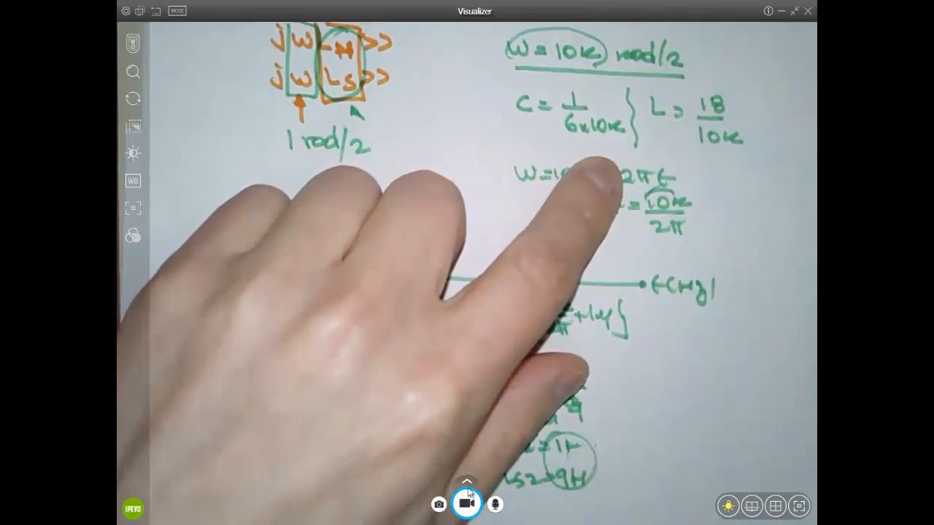
pyautogui.click(782, 12)
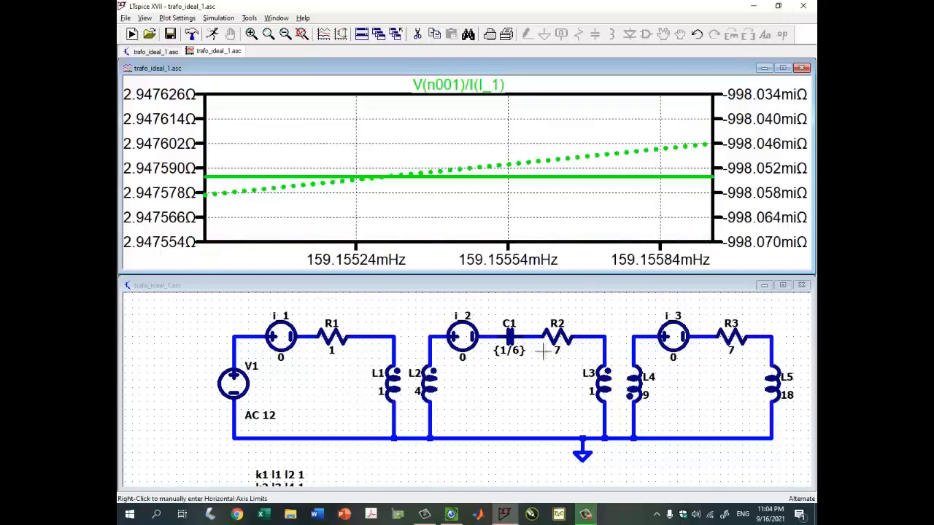
pyautogui.rightClick(512, 351)
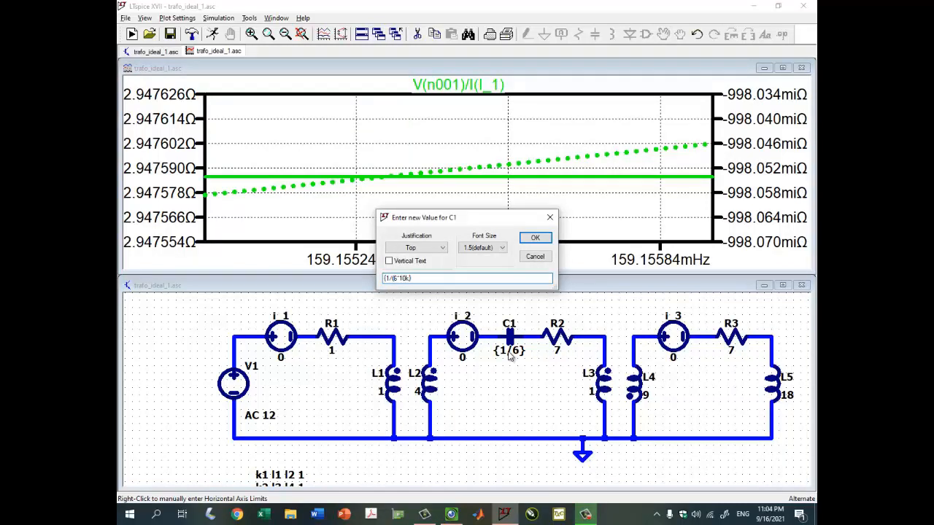
pyautogui.press('Return')
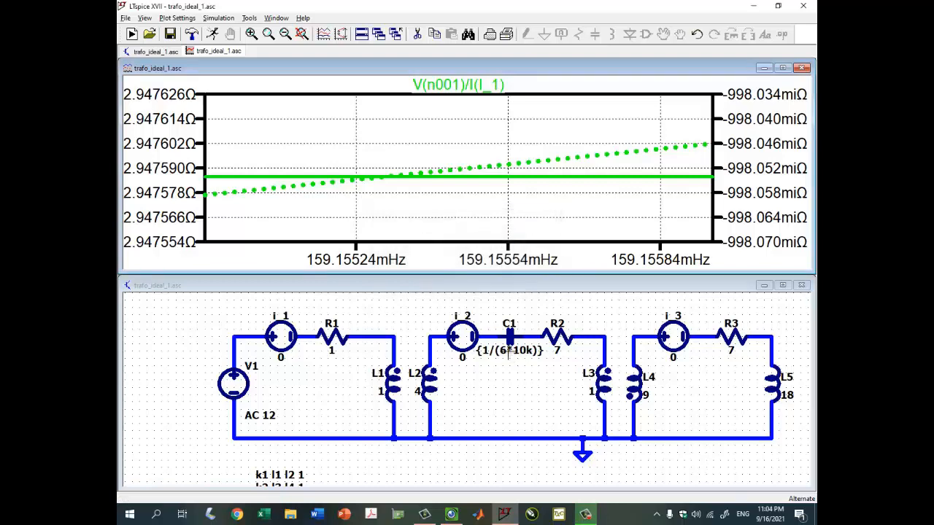
# Step: Set inductor L5 to {18/10k} and remove the V(n001)/I(I_1) trace from the plot
pyautogui.moveTo(709, 410); pyautogui.dragTo(680, 406)
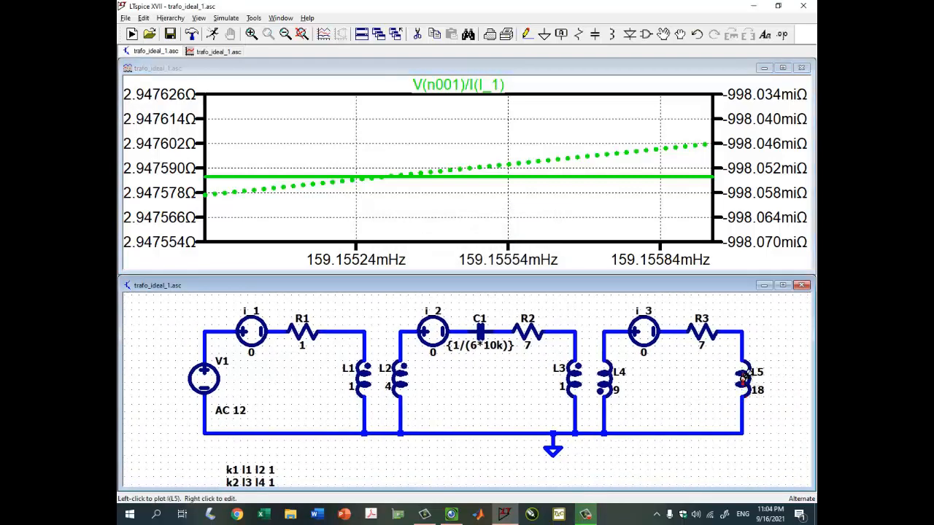
pyautogui.rightClick(743, 378)
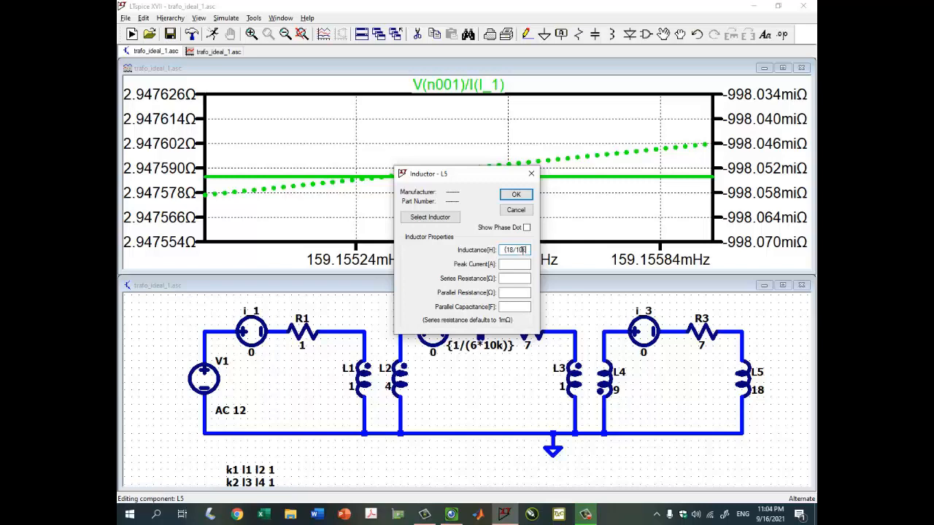
pyautogui.write('{18/10k}')
pyautogui.press('Return')
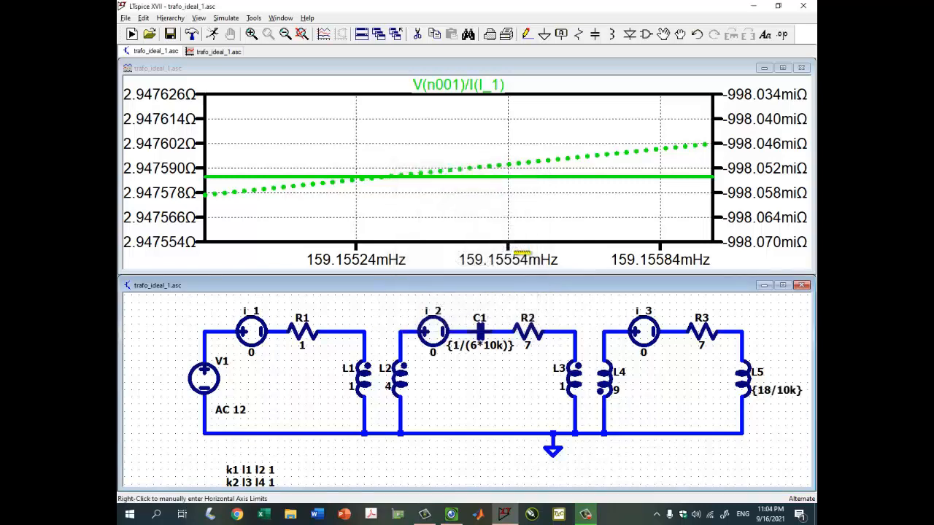
pyautogui.click(483, 68)
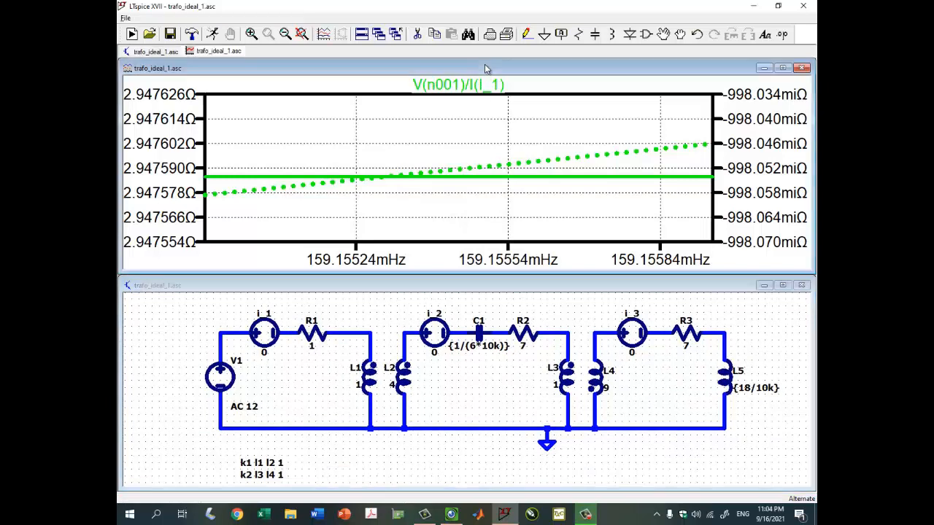
pyautogui.click(483, 80)
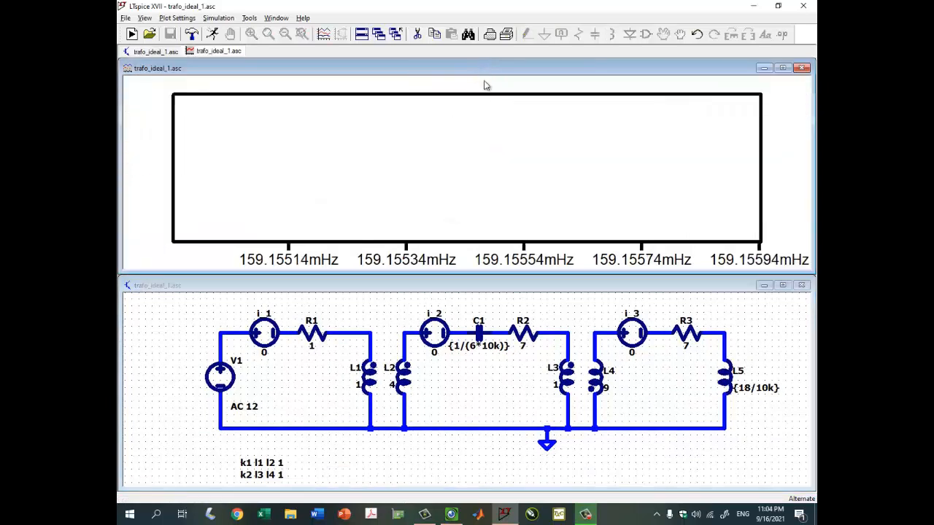
# Step: Change the AC analysis start frequency to {10k/(2*pi)} and the stop frequency to {10k/(2*pi)+1u}
pyautogui.moveTo(431, 469); pyautogui.dragTo(436, 400)
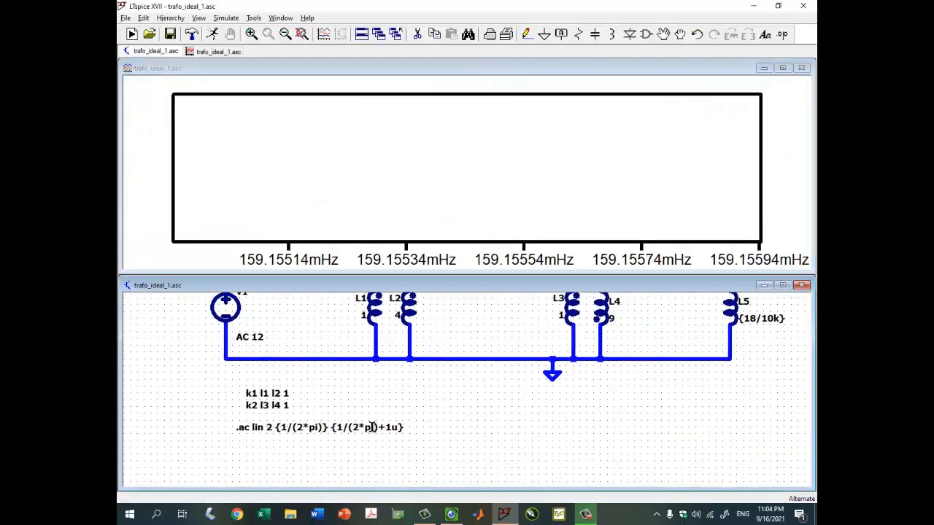
pyautogui.rightClick(311, 429)
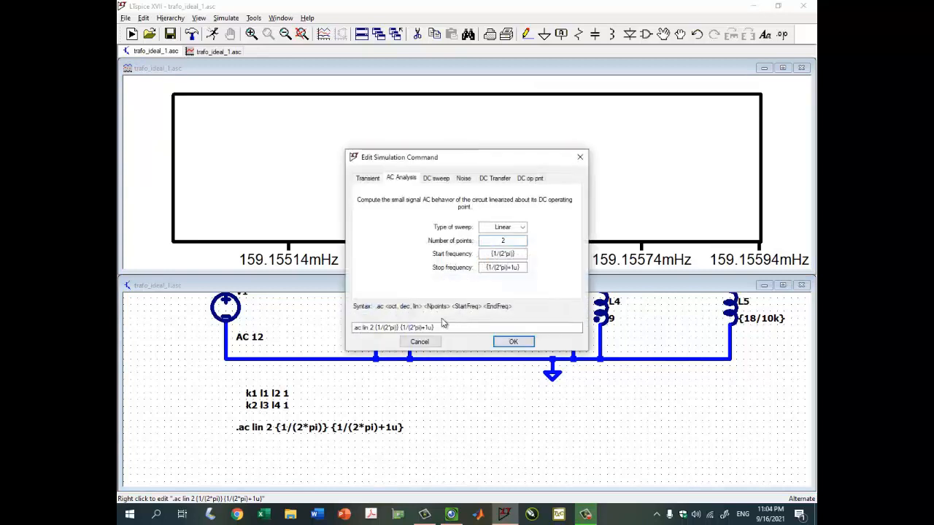
pyautogui.click(495, 253)
pyautogui.write('0')
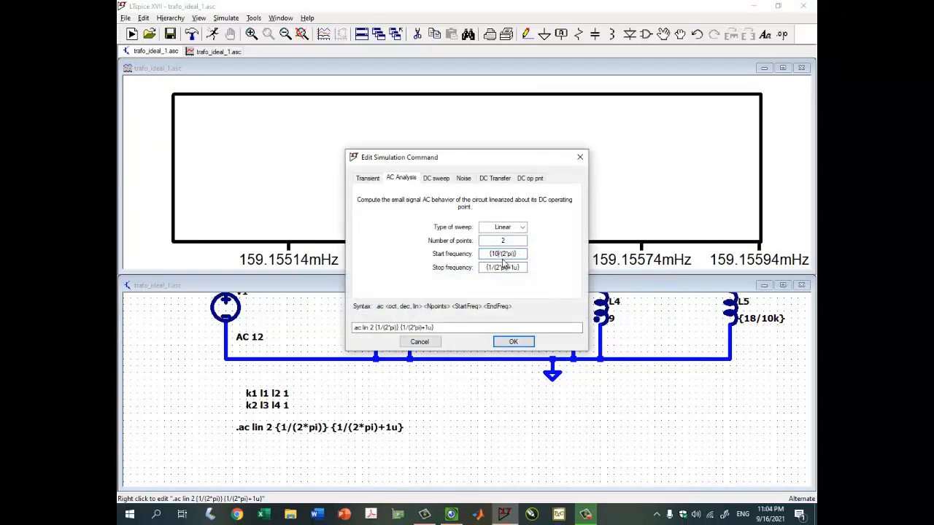
pyautogui.write('k')
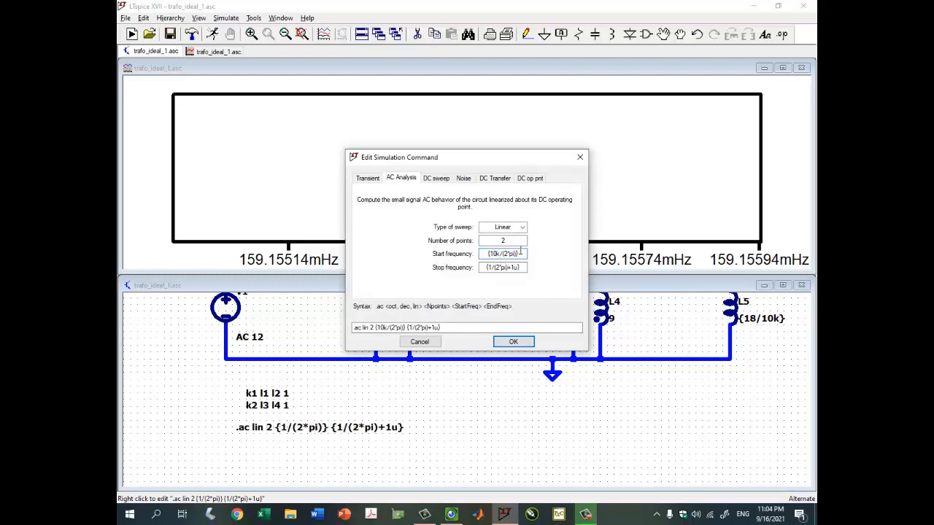
pyautogui.moveTo(520, 253); pyautogui.dragTo(487, 253)
pyautogui.click(491, 267)
pyautogui.write('0')
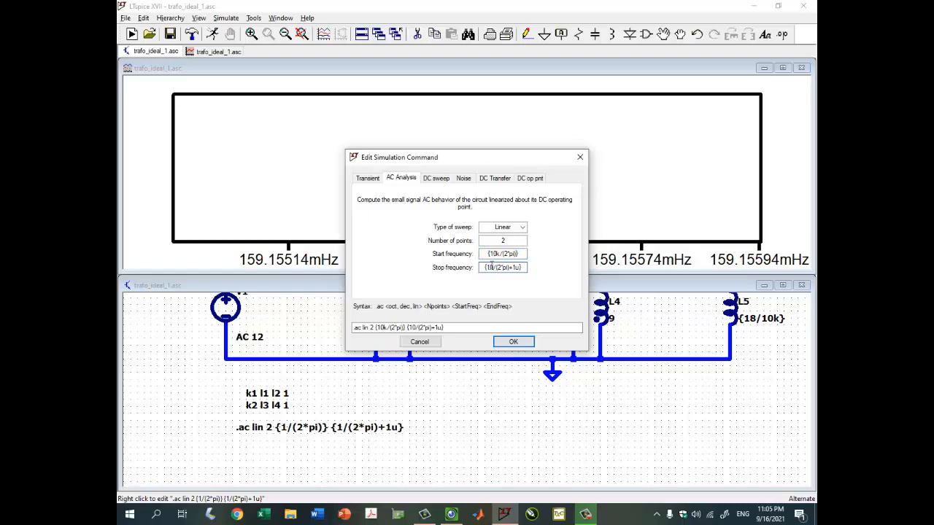
pyautogui.write('k')
pyautogui.press('Return')
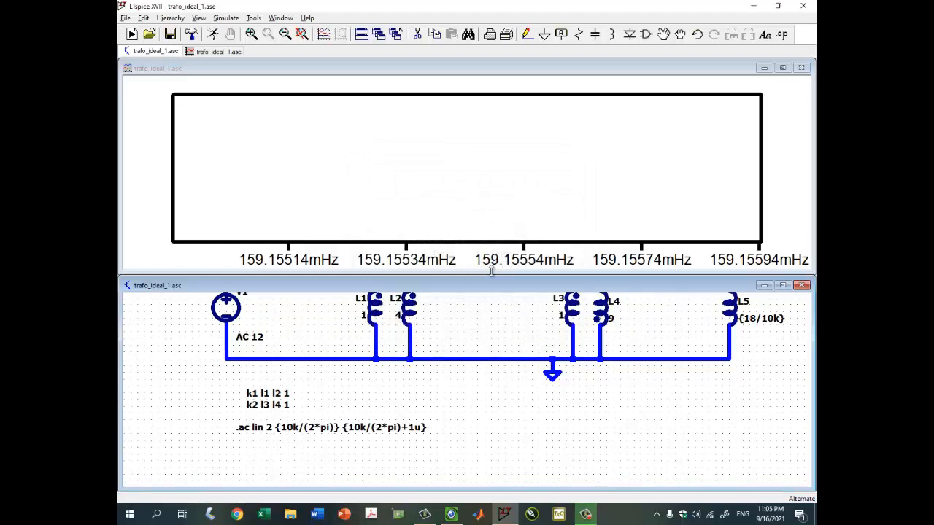
# Step: Rerun the AC simulation and plot the current I(I_1) from the schematic in a maximized plot window
pyautogui.moveTo(488, 385); pyautogui.dragTo(505, 428)
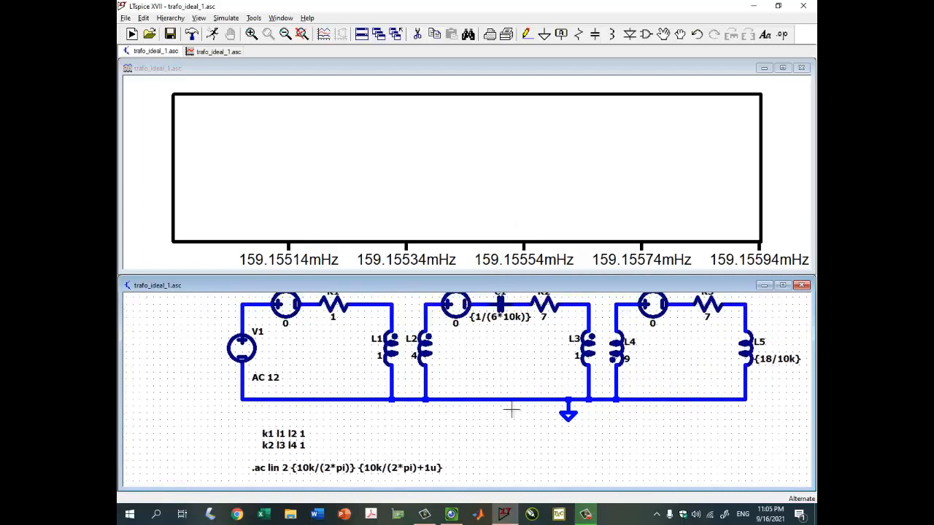
pyautogui.click(267, 79)
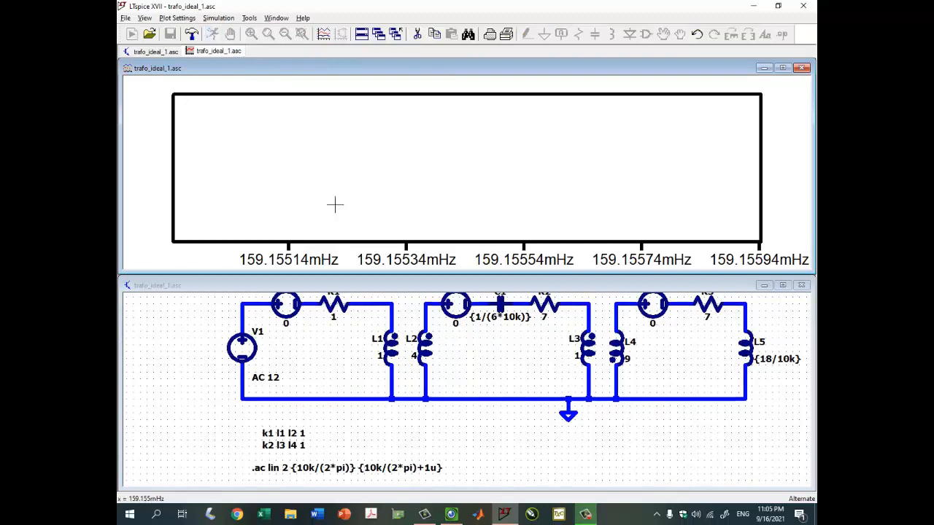
pyautogui.click(325, 280)
pyautogui.scroll(-1, 328, 334)
pyautogui.scroll(-2, 328, 334)
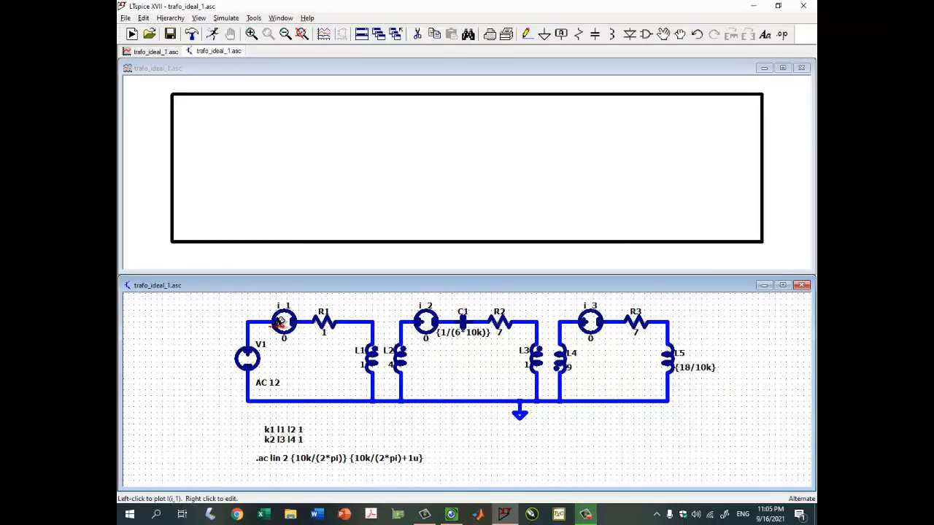
pyautogui.click(281, 321)
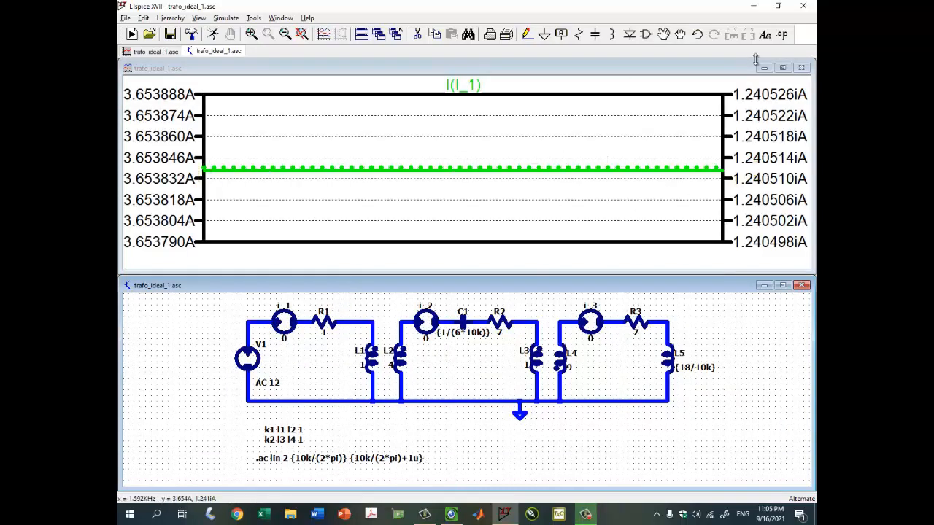
pyautogui.click(782, 67)
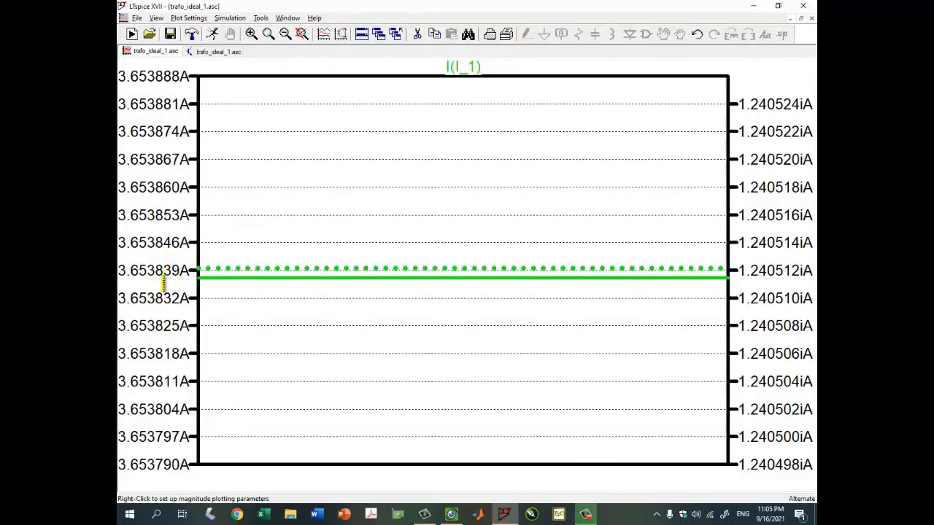
# Step: Change the I(I_1) plot from Cartesian to Bode representation with a linear magnitude axis
pyautogui.rightClick(175, 229)
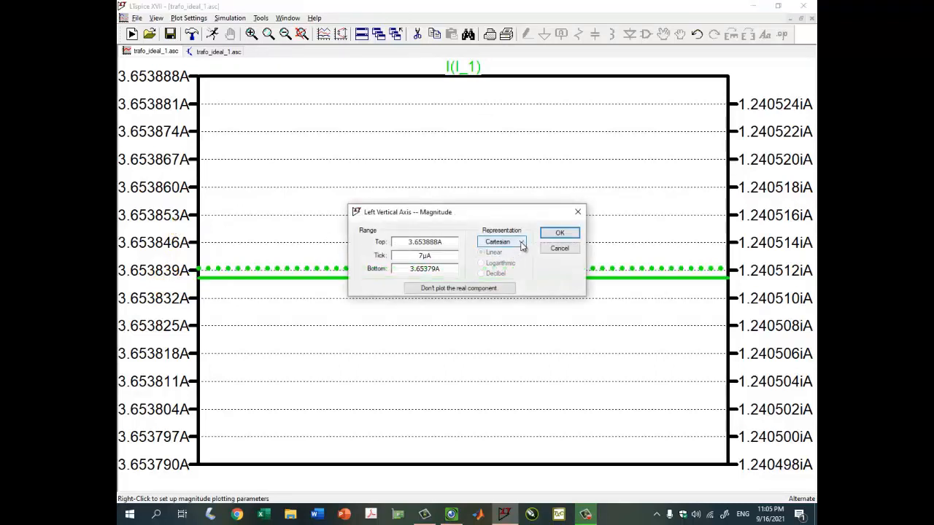
pyautogui.click(522, 243)
pyautogui.click(510, 252)
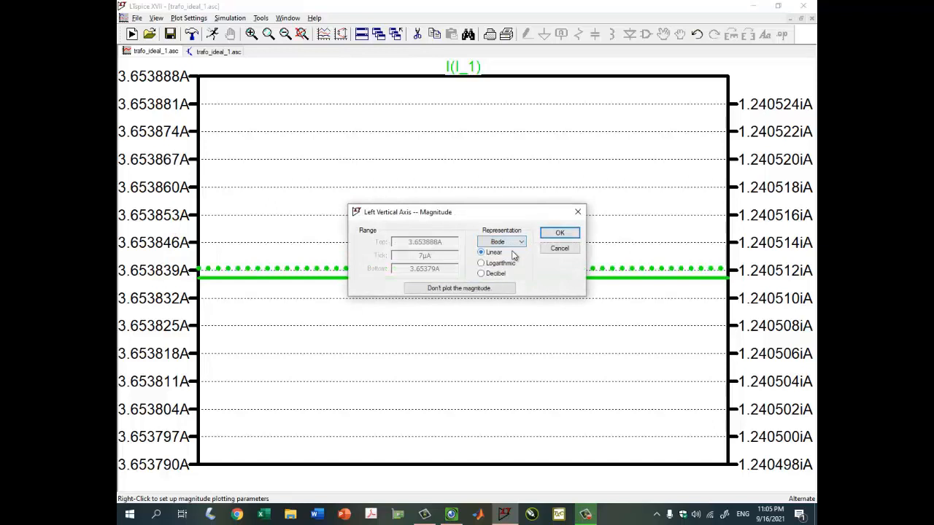
pyautogui.click(560, 234)
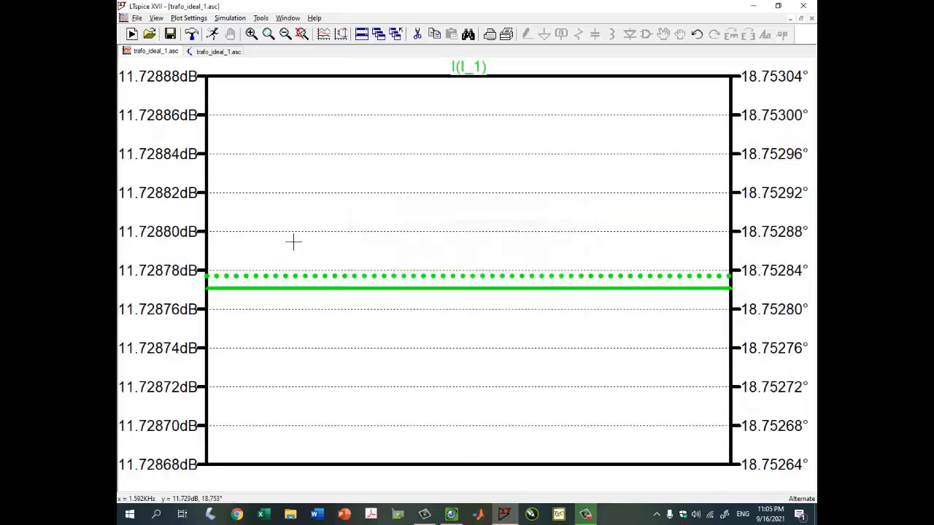
pyautogui.rightClick(171, 252)
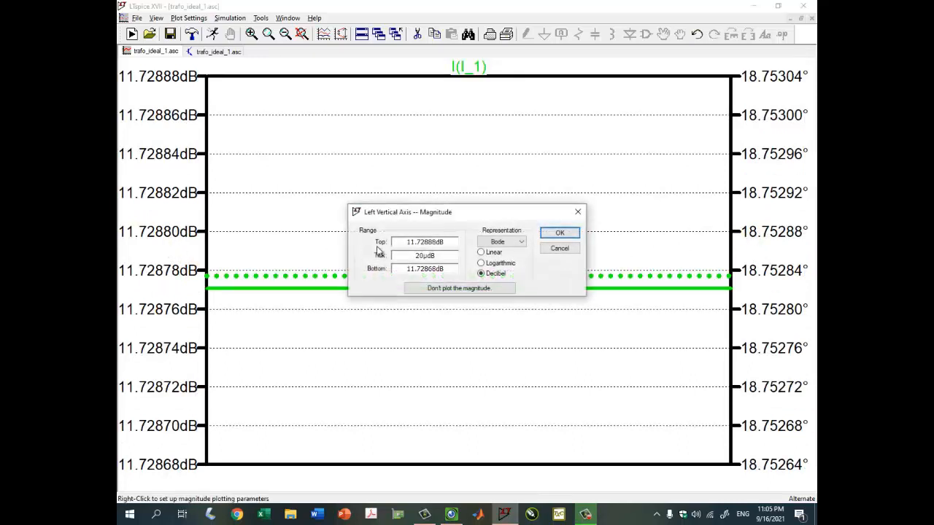
pyautogui.click(487, 253)
pyautogui.click(552, 233)
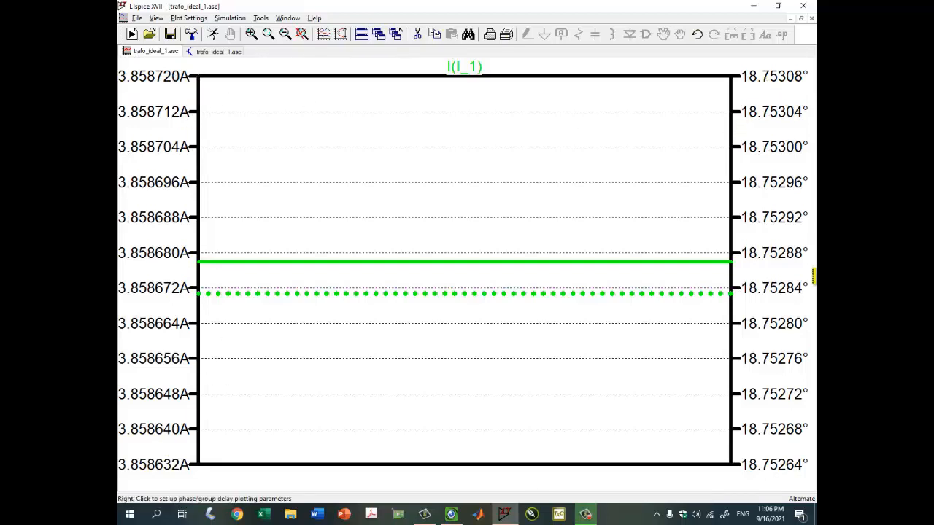
# Step: Read the magnitude and phase of I(I_1) with a cursor and compare them with the handwritten solution in Visualizer
pyautogui.click(464, 67)
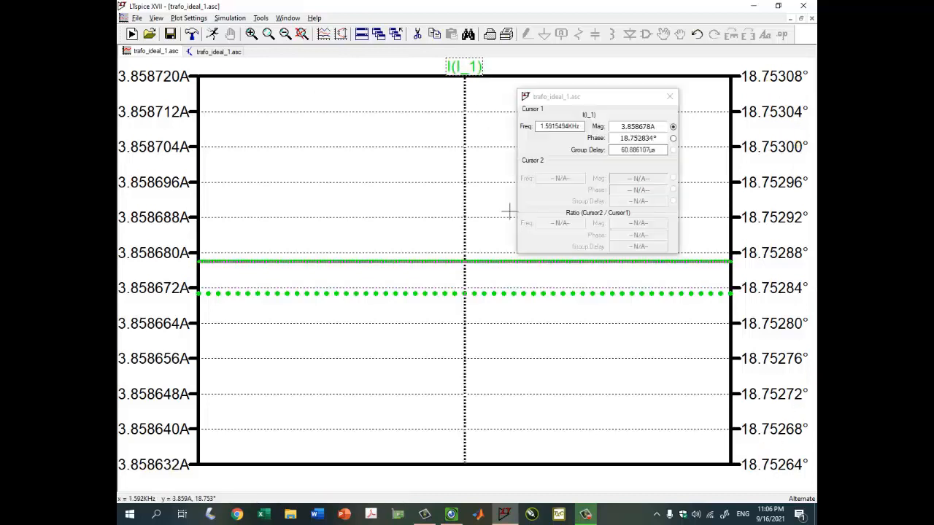
pyautogui.moveTo(445, 262); pyautogui.dragTo(707, 264)
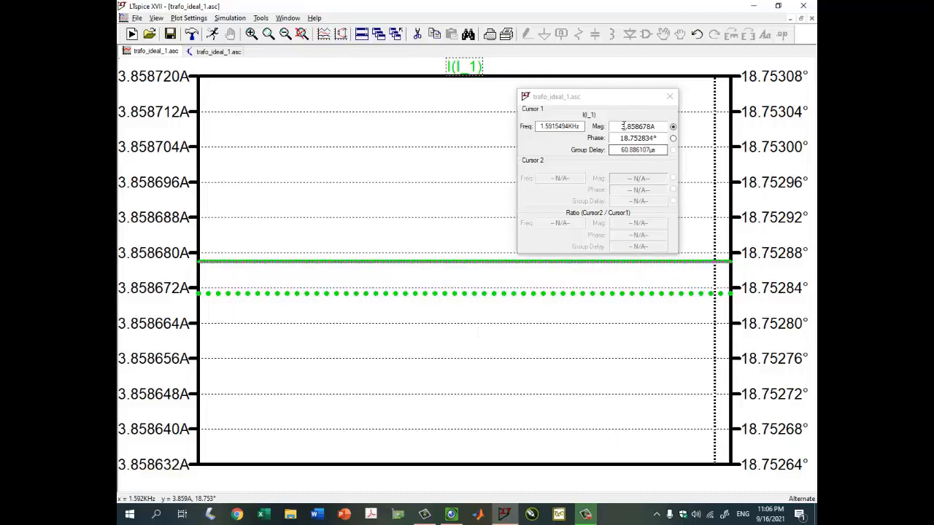
pyautogui.doubleClick(655, 126)
pyautogui.doubleClick(657, 138)
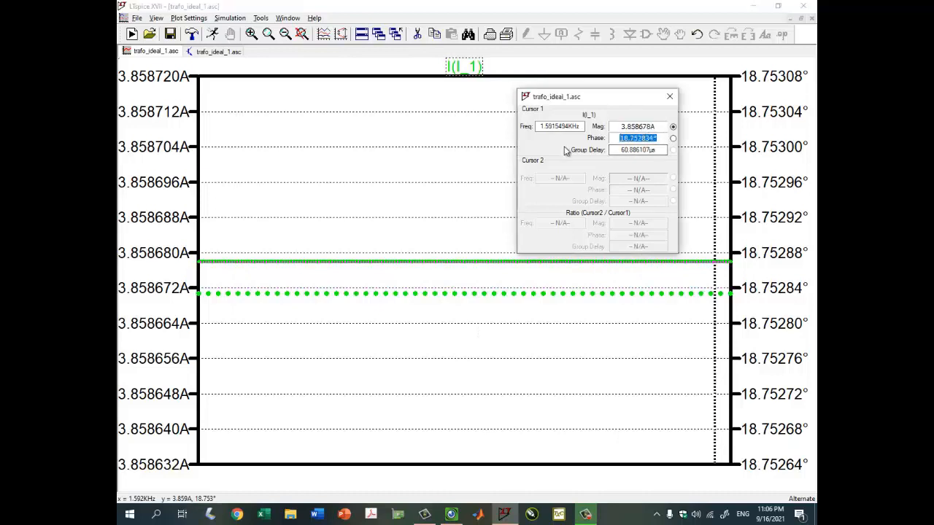
pyautogui.click(655, 138)
pyautogui.click(452, 515)
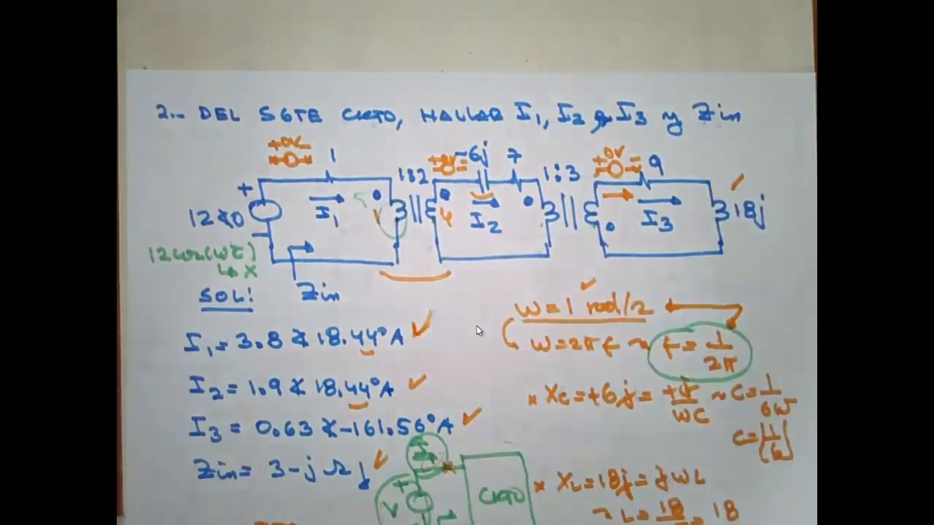
pyautogui.moveTo(526, 261)
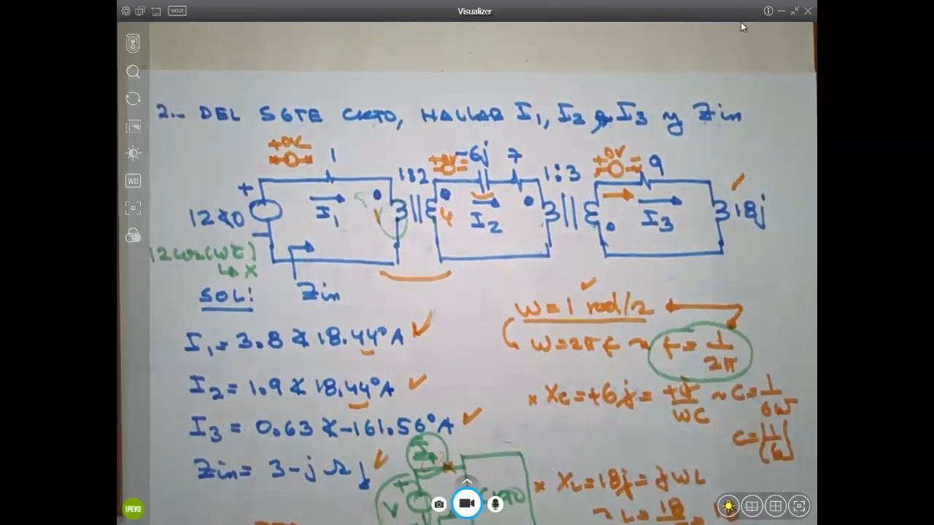
pyautogui.click(781, 12)
# Step: Close the cursor readout and change the plotted trace expression to I(I_2)
pyautogui.click(669, 97)
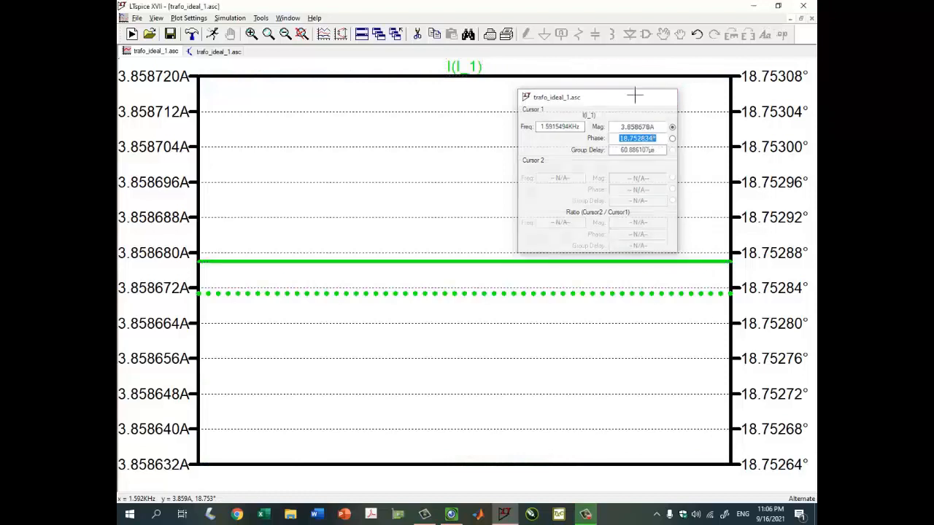
pyautogui.rightClick(470, 67)
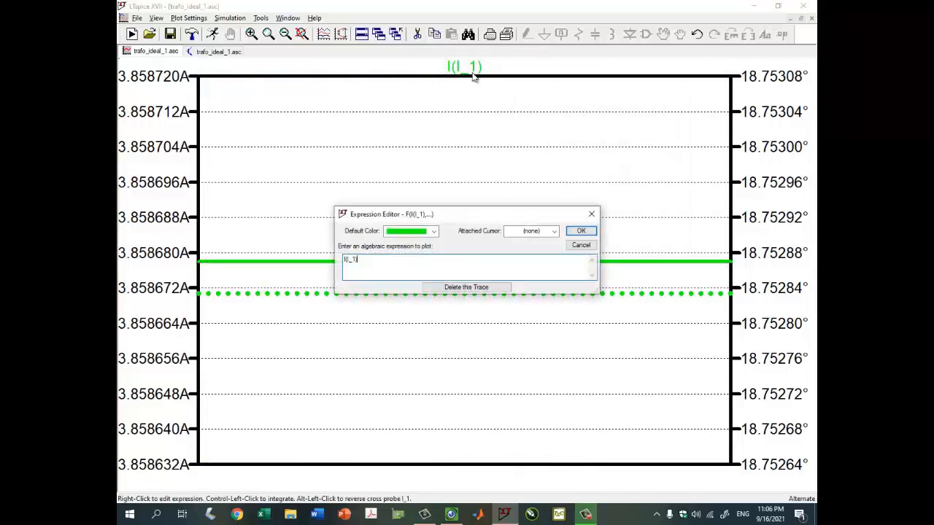
pyautogui.write('2')
pyautogui.press('Return')
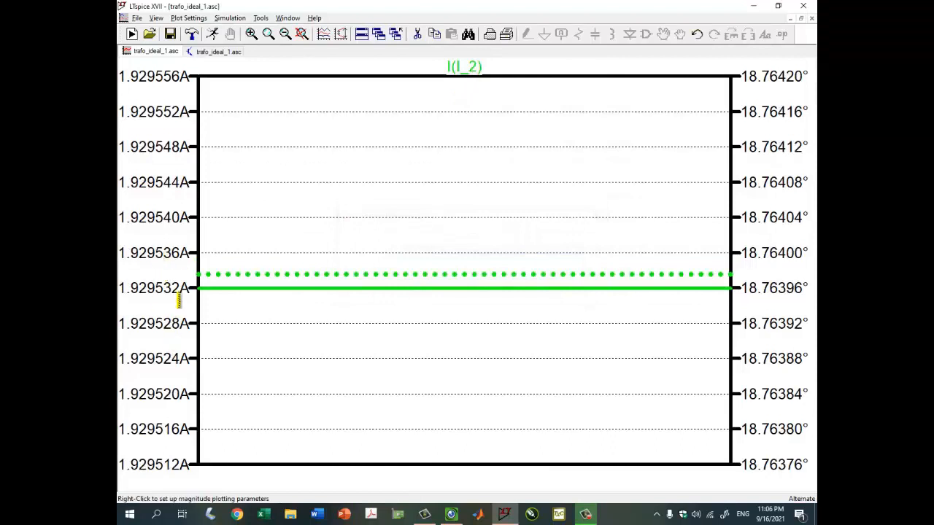
# Step: Read the magnitude and phase of I(I_2) with a cursor and compare them with the handwritten solution in Visualizer
pyautogui.click(461, 68)
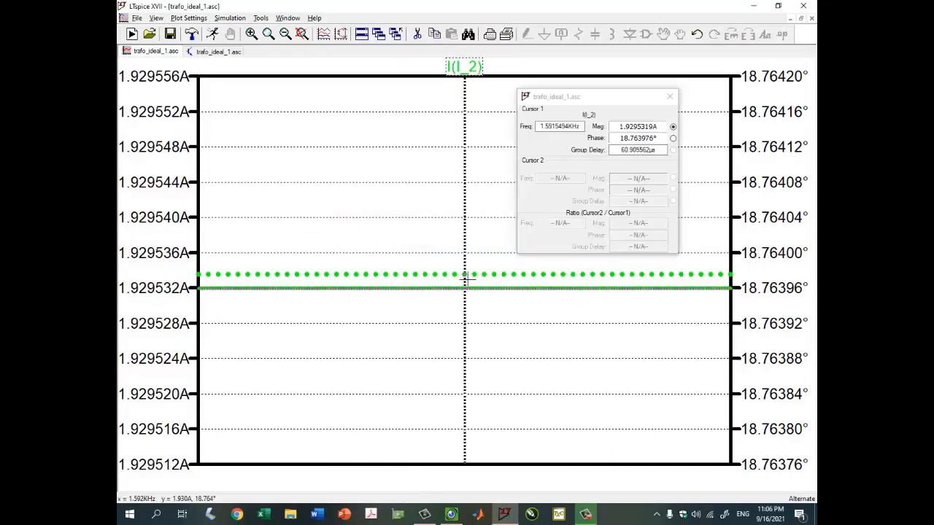
pyautogui.moveTo(463, 278); pyautogui.dragTo(694, 299)
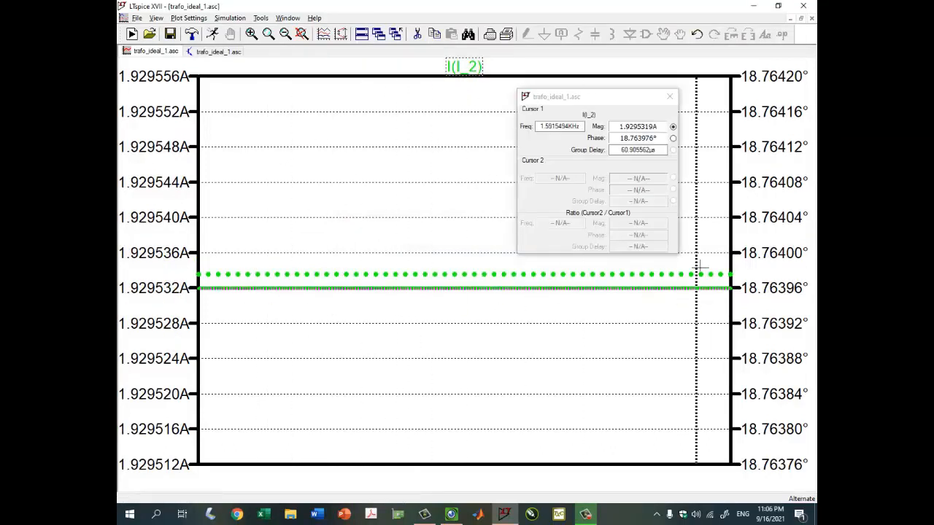
pyautogui.click(627, 126)
pyautogui.moveTo(620, 126); pyautogui.dragTo(640, 128)
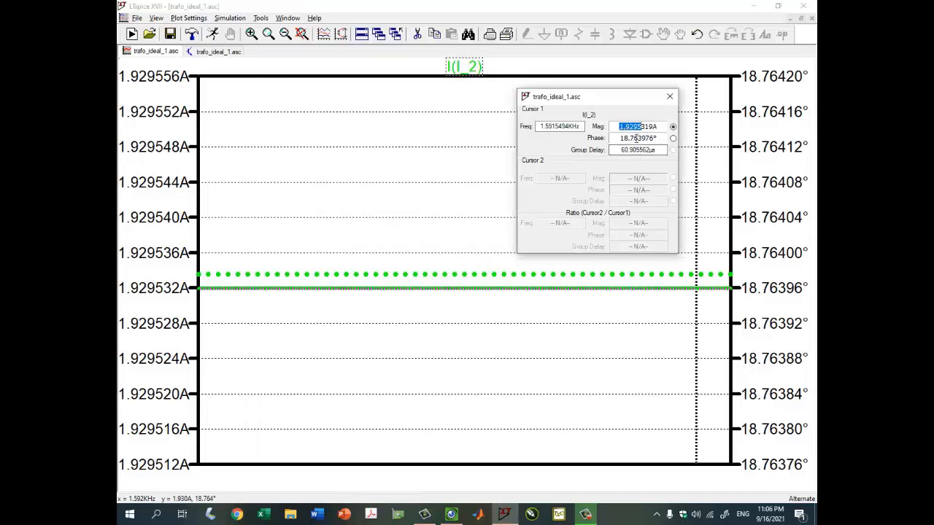
pyautogui.click(634, 139)
pyautogui.click(451, 514)
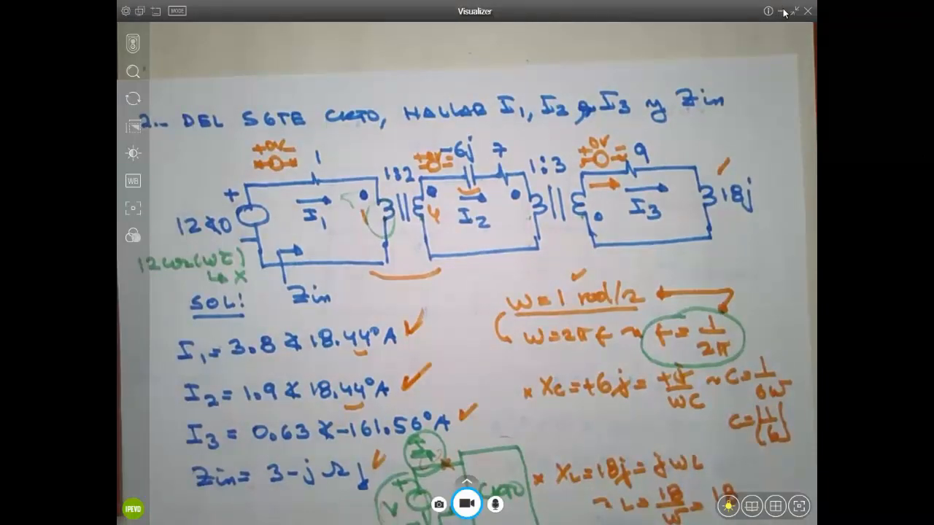
pyautogui.click(783, 11)
# Step: Close the cursor readout and change the plotted trace expression to I(I_3)
pyautogui.click(669, 97)
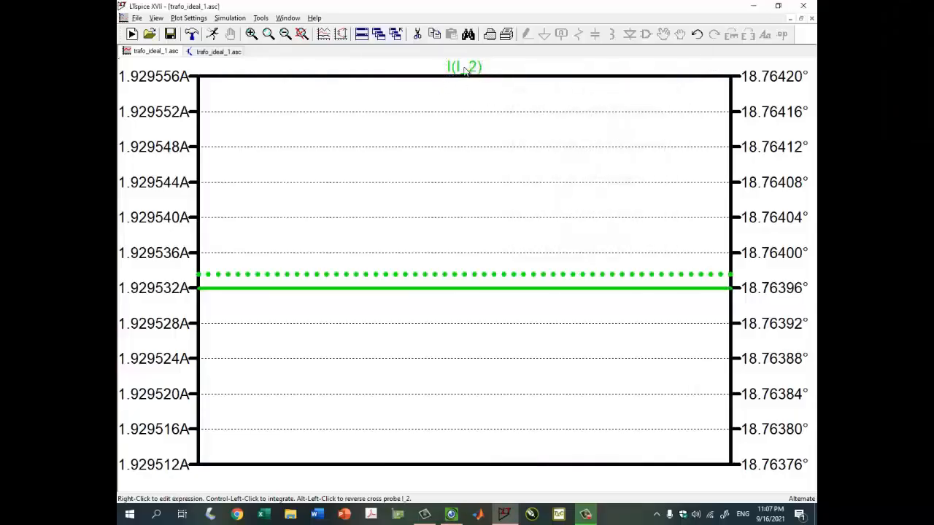
pyautogui.rightClick(464, 68)
pyautogui.write('3')
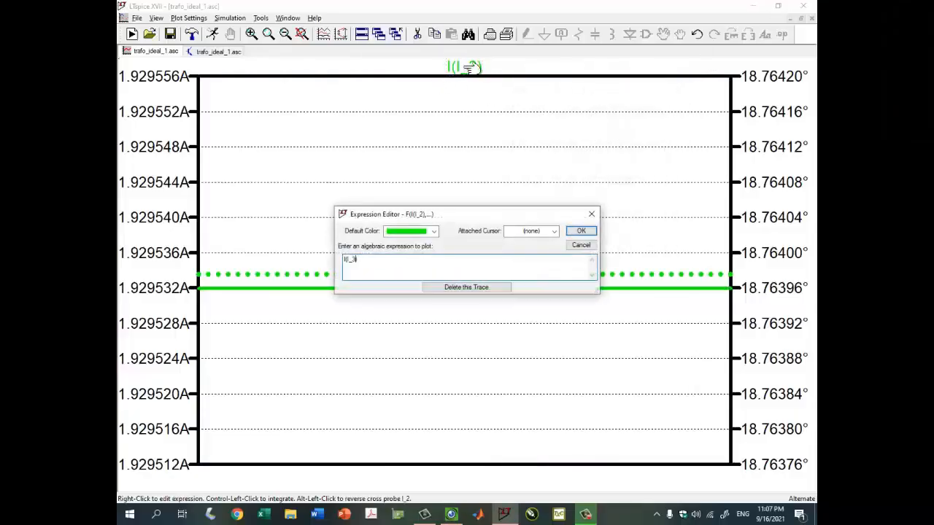
pyautogui.press('Return')
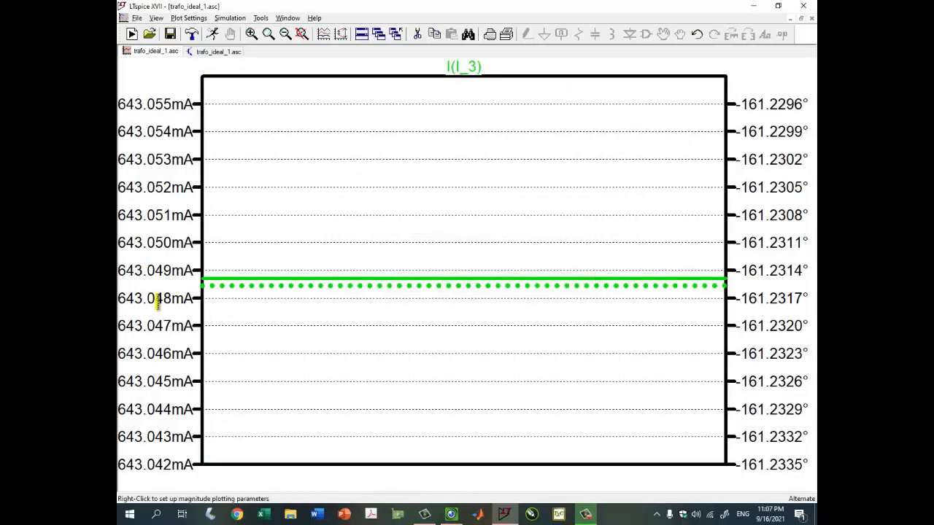
# Step: Read the magnitude and phase of I(I_3) with a cursor and compare them with the handwritten solution in Visualizer
pyautogui.click(464, 67)
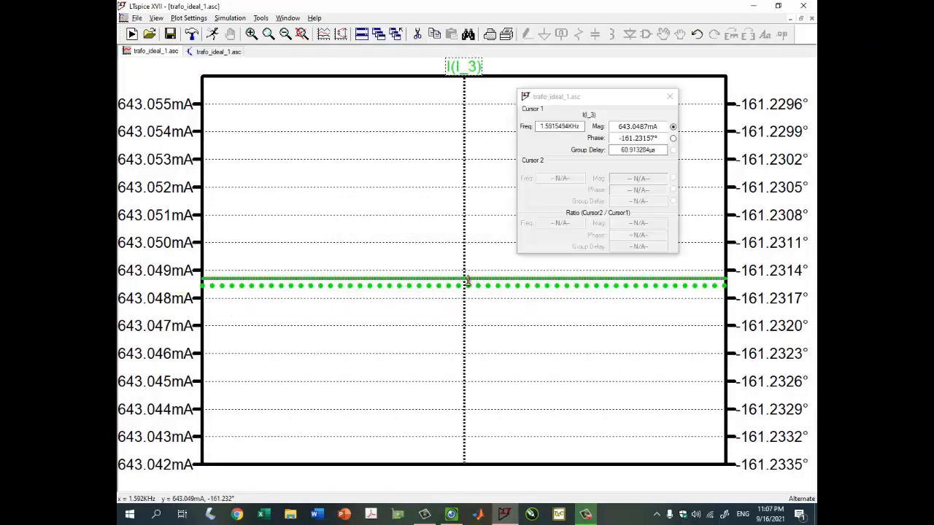
pyautogui.moveTo(461, 280)
pyautogui.mouseDown()
pyautogui.moveTo(235, 289)
pyautogui.moveTo(703, 297)
pyautogui.mouseUp()
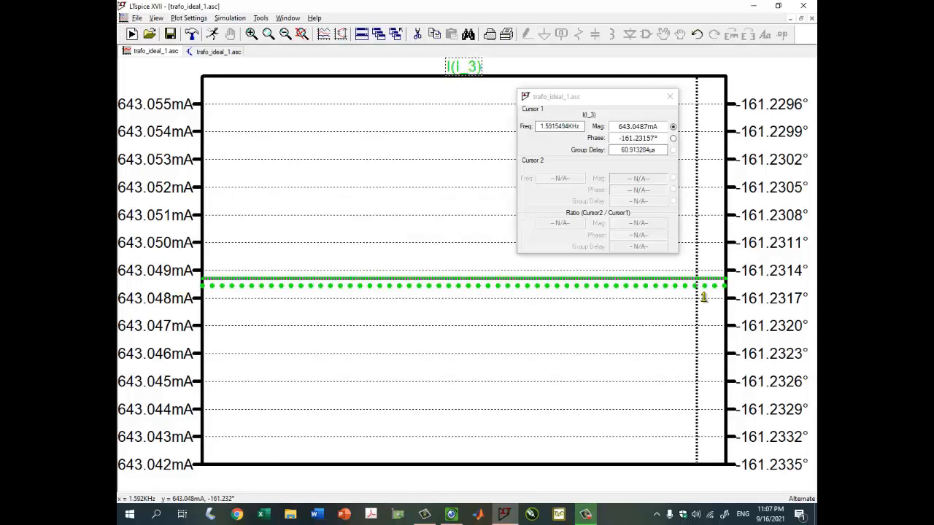
pyautogui.click(625, 123)
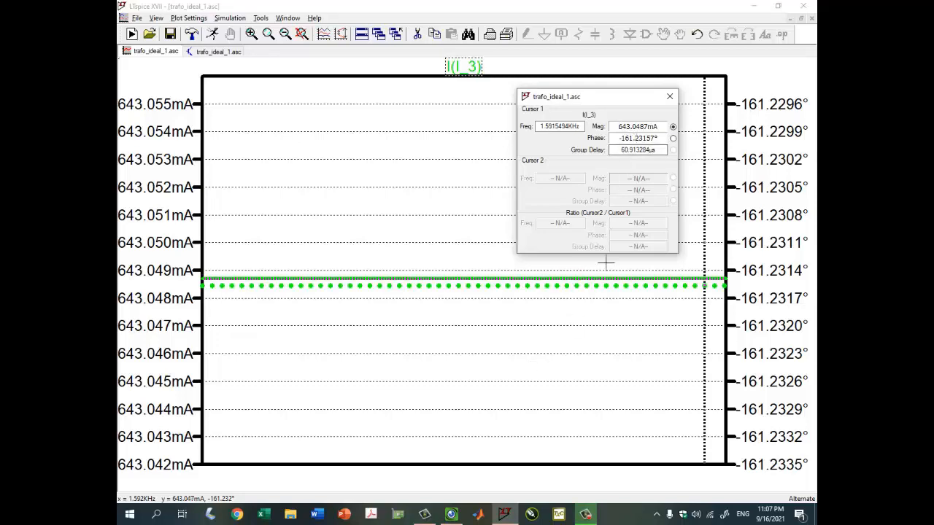
pyautogui.click(451, 514)
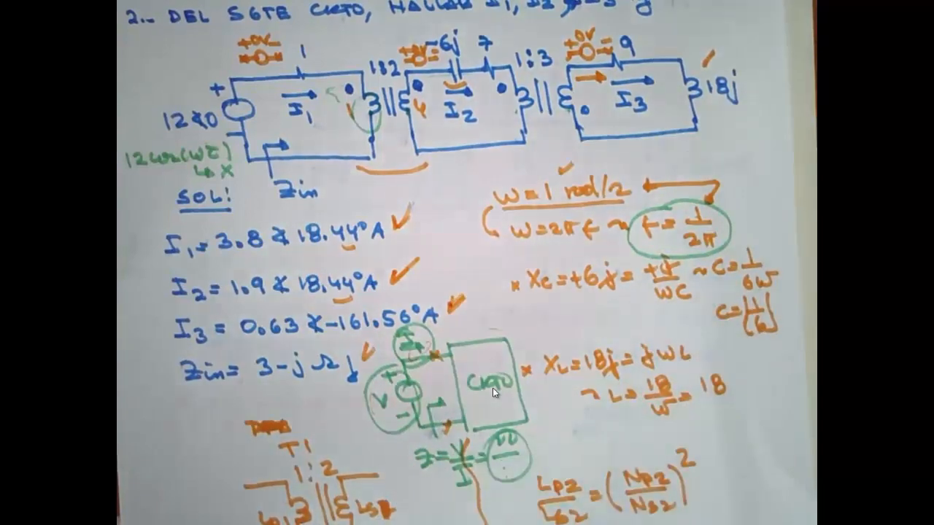
pyautogui.click(786, 11)
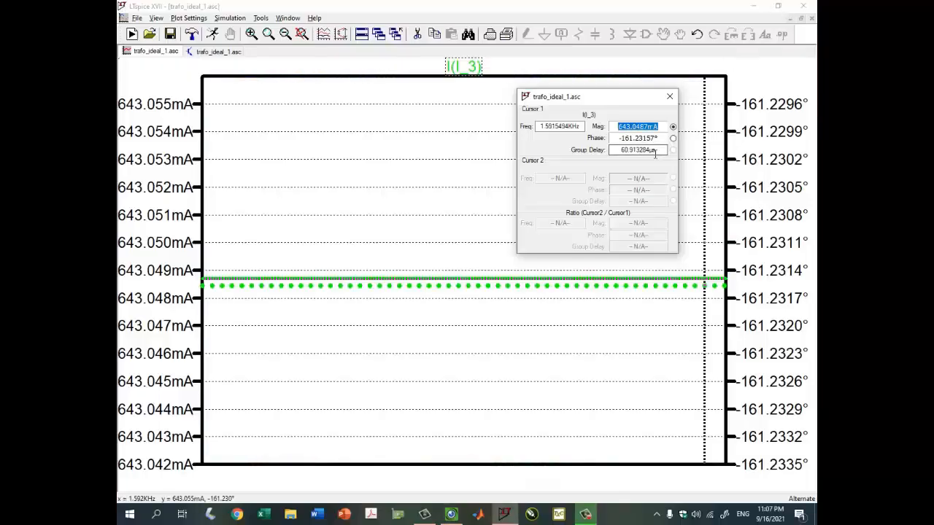
# Step: Restore the tiled view of plot and schematic and delete the I(I_3) trace from the plot
pyautogui.click(670, 97)
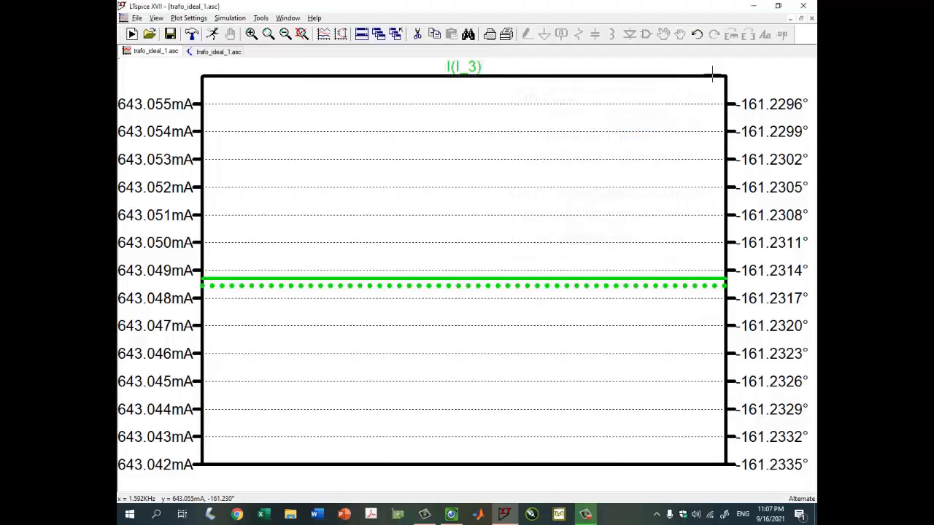
pyautogui.click(801, 19)
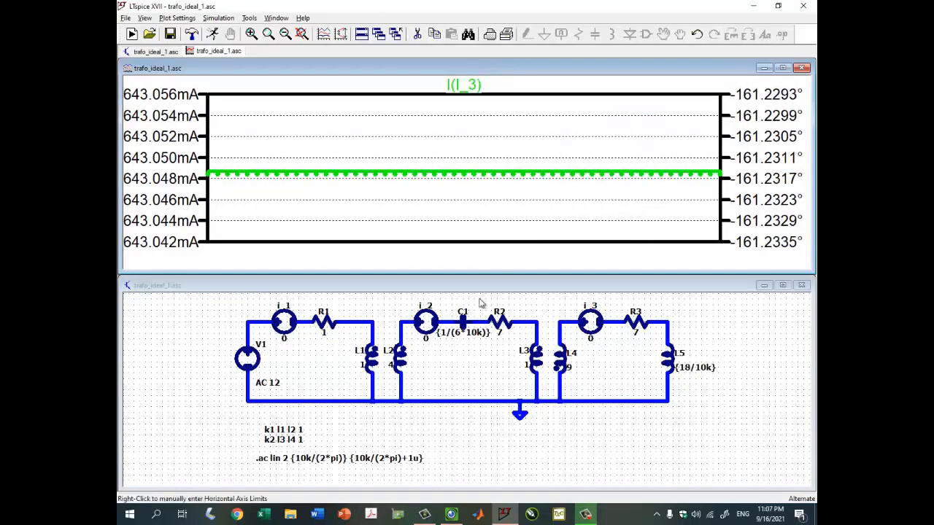
pyautogui.moveTo(344, 355); pyautogui.dragTo(351, 384)
pyautogui.click(531, 80)
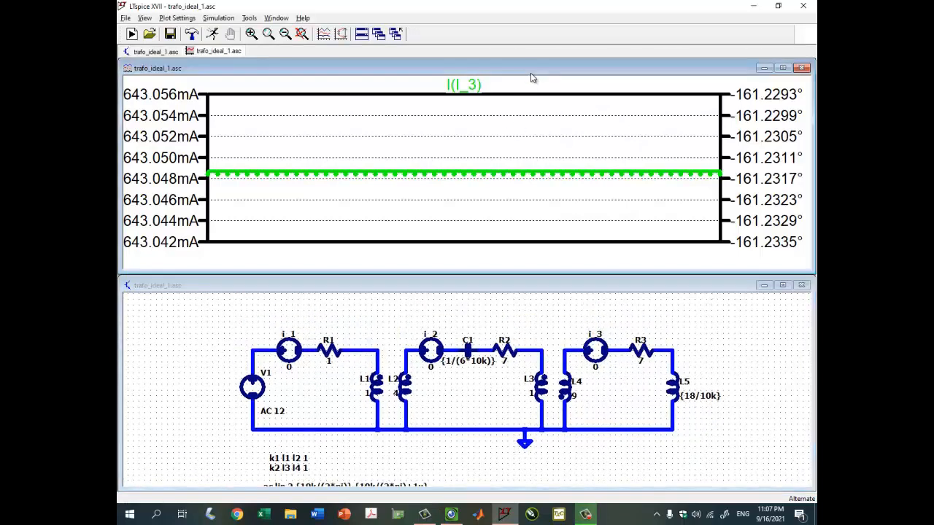
pyautogui.click(463, 84)
pyautogui.press('Delete')
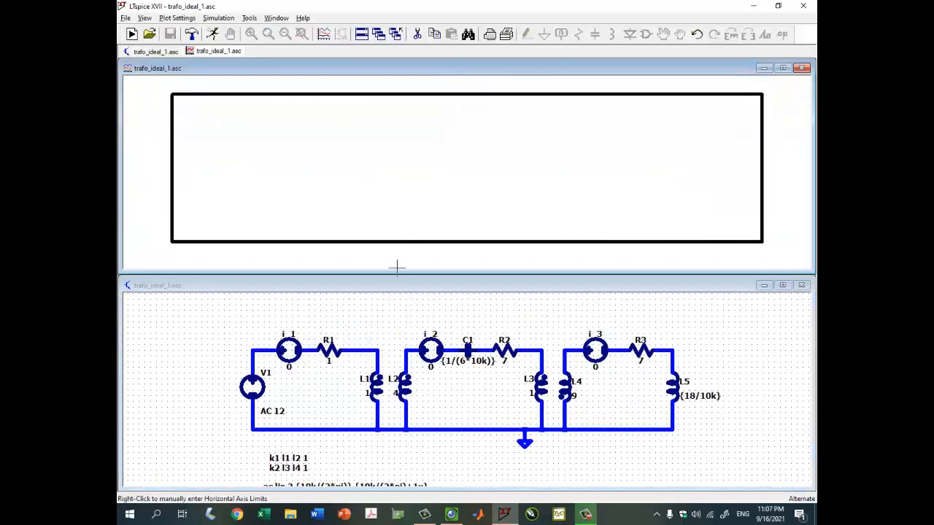
pyautogui.click(400, 283)
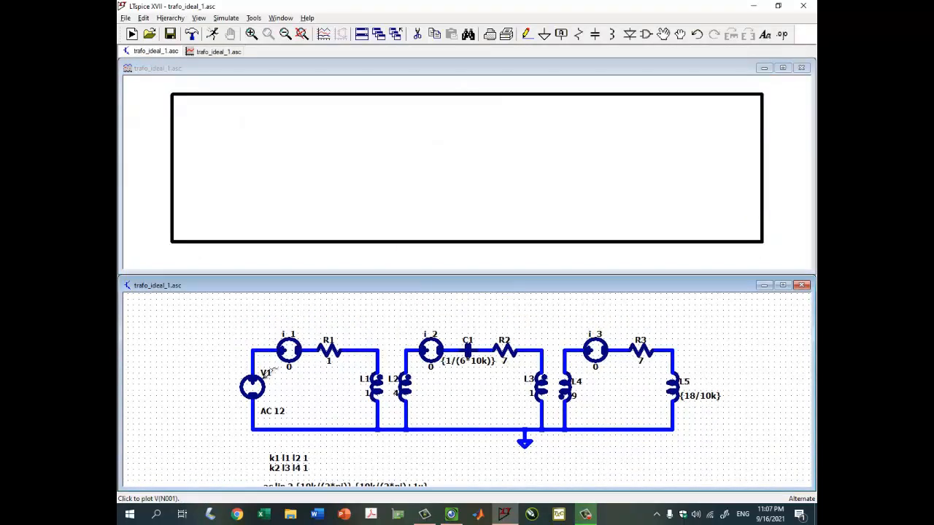
# Step: Plot the input impedance as V(n001)/I(I_1) by editing the source voltage trace, and remove the separate I(I_1) trace
pyautogui.click(264, 373)
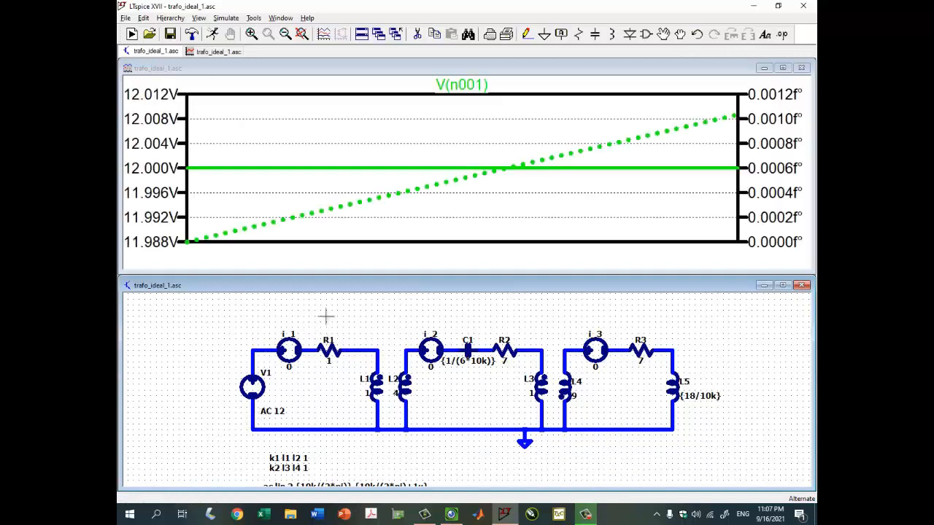
pyautogui.click(288, 349)
pyautogui.rightClick(625, 85)
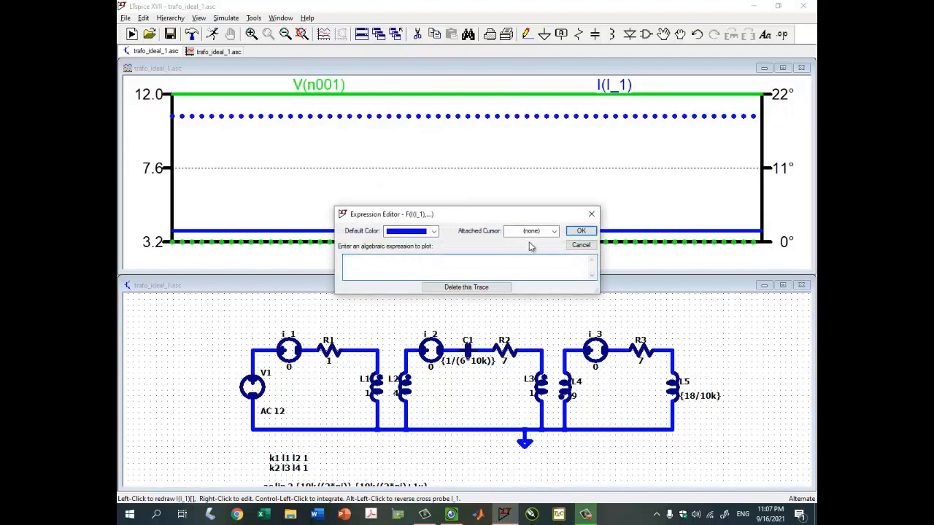
pyautogui.click(488, 289)
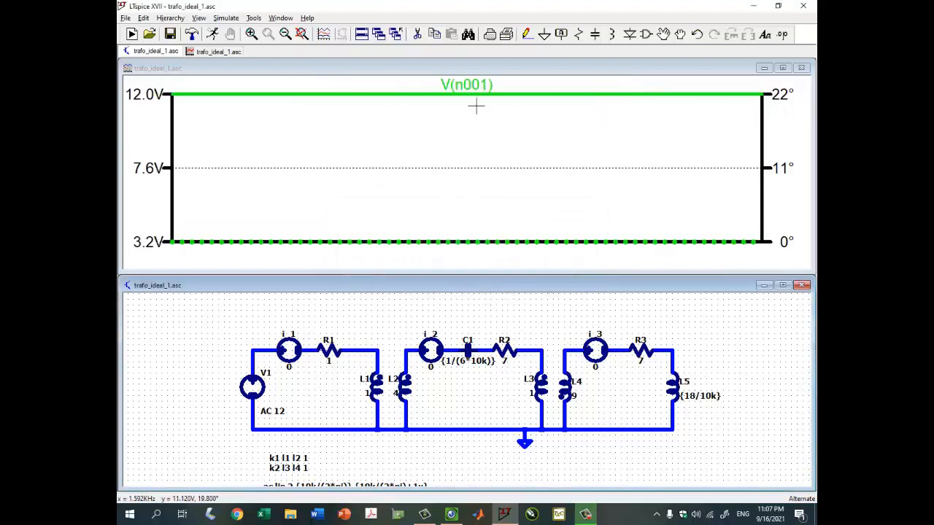
pyautogui.rightClick(471, 86)
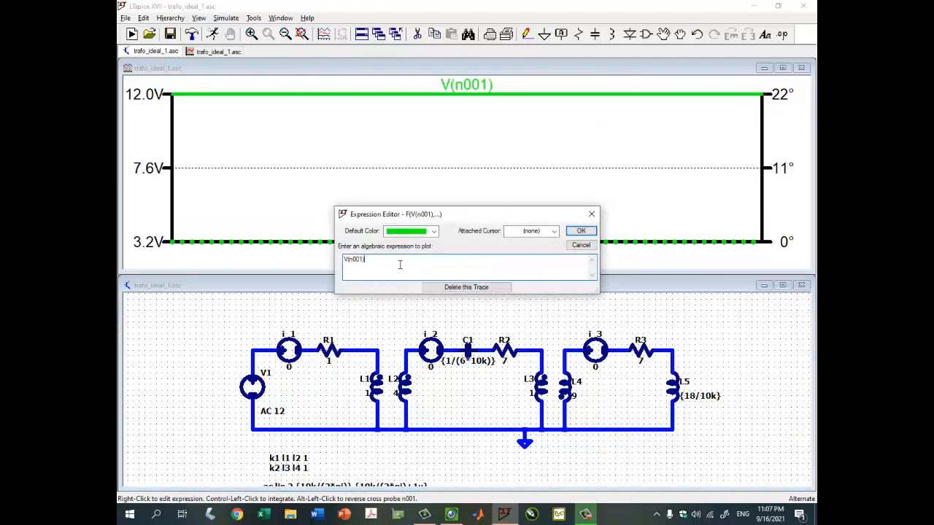
pyautogui.write('/I(l_1)')
pyautogui.press('Return')
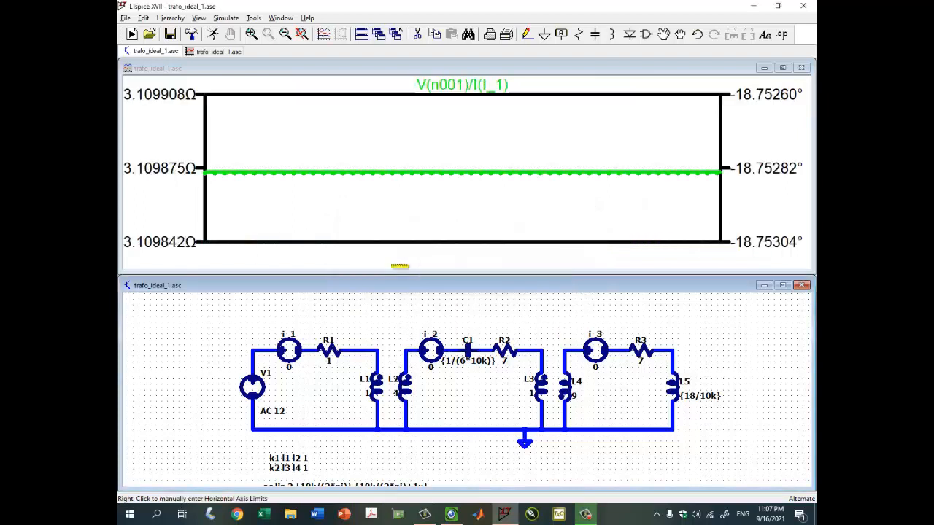
# Step: Change the V(n001)/I(I_1) plot from Bode to Cartesian representation
pyautogui.rightClick(184, 158)
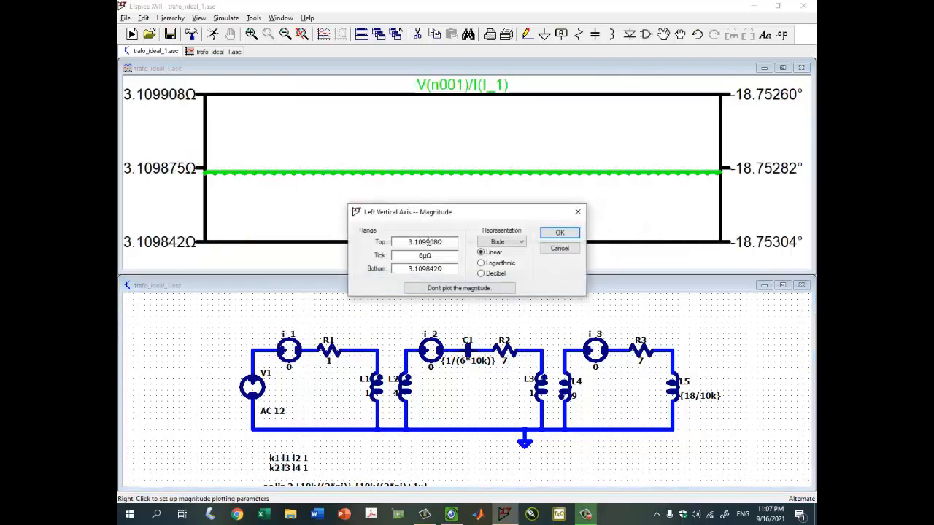
pyautogui.click(500, 242)
pyautogui.click(499, 260)
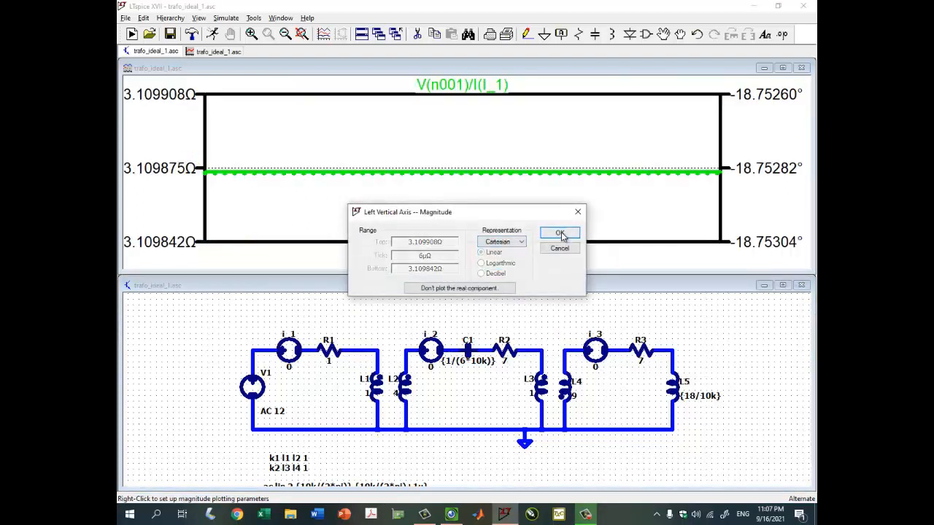
pyautogui.click(559, 233)
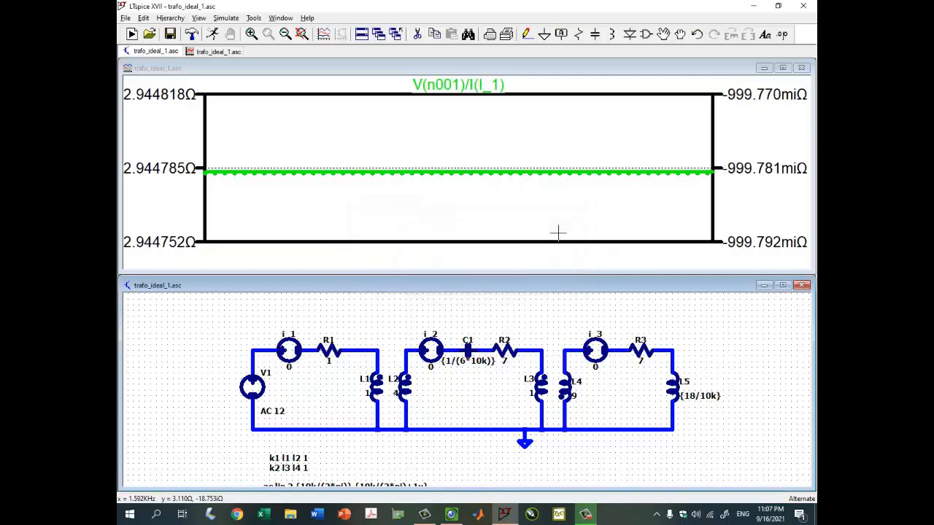
# Step: Maximize the impedance plot and read the real and imaginary parts of V(n001)/I(I_1) with a cursor
pyautogui.click(782, 67)
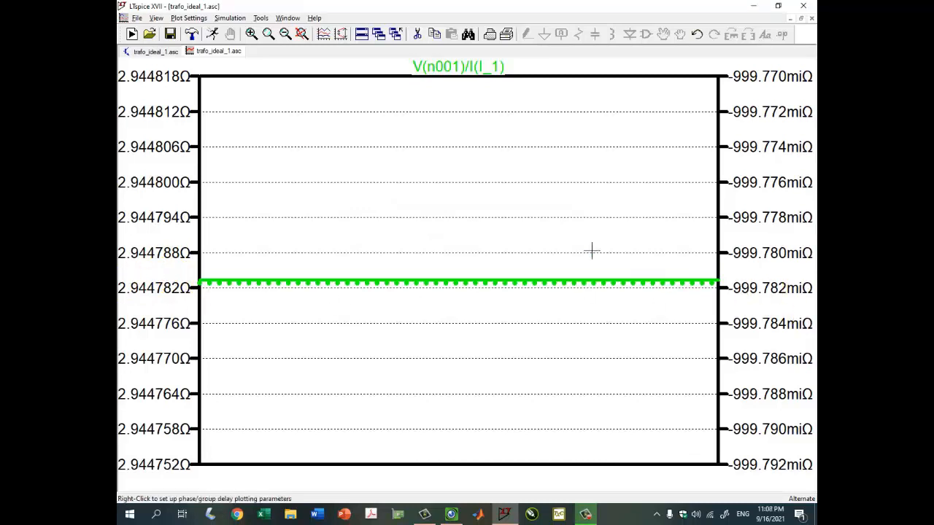
pyautogui.click(458, 67)
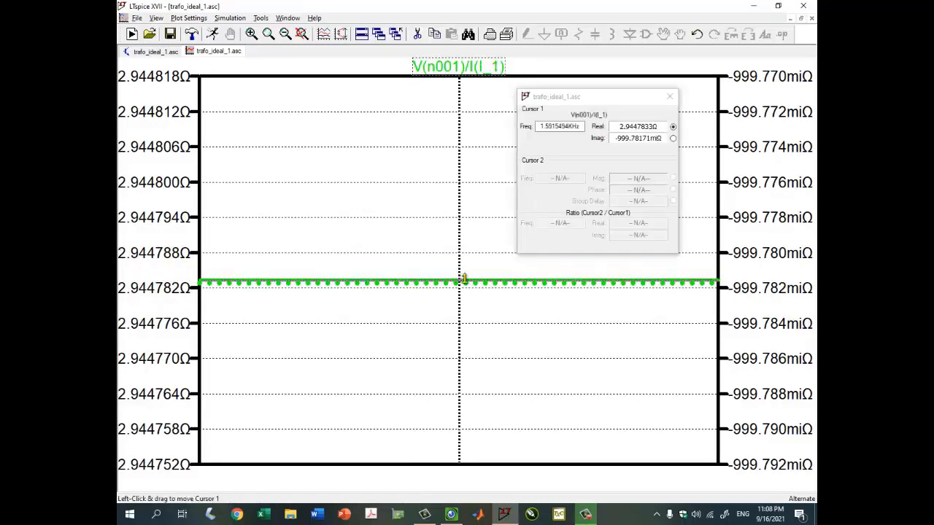
pyautogui.moveTo(464, 279)
pyautogui.mouseDown()
pyautogui.moveTo(261, 271)
pyautogui.moveTo(648, 296)
pyautogui.mouseUp()
pyautogui.click(620, 127)
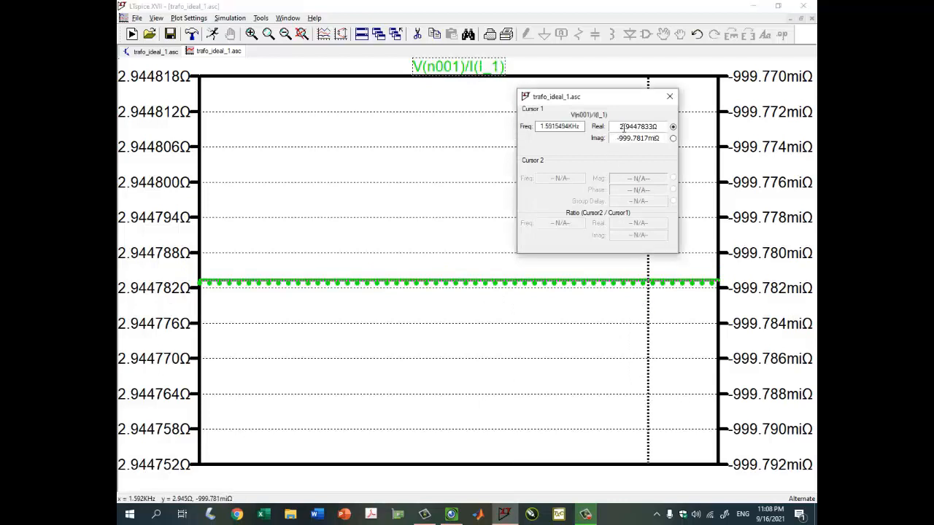